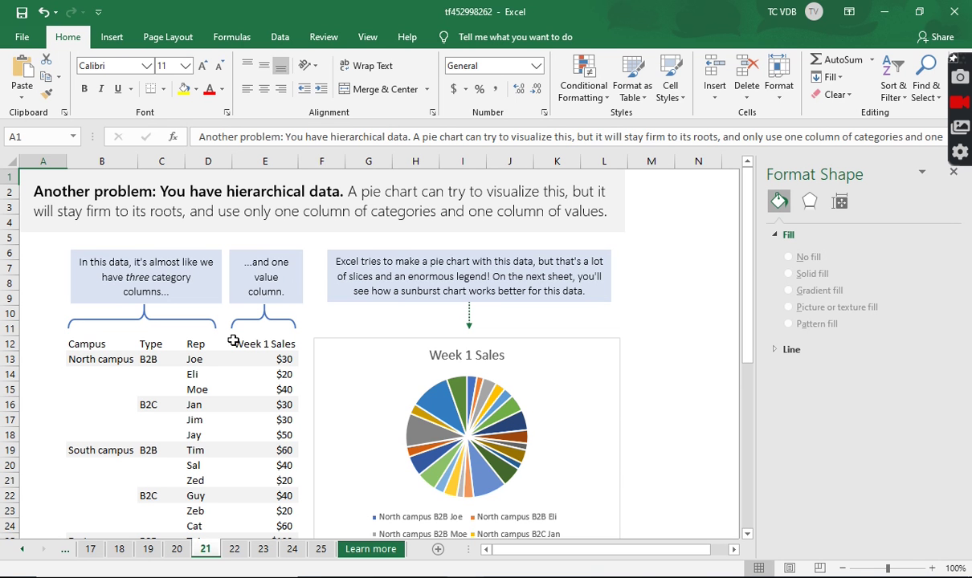
left_click(337, 422)
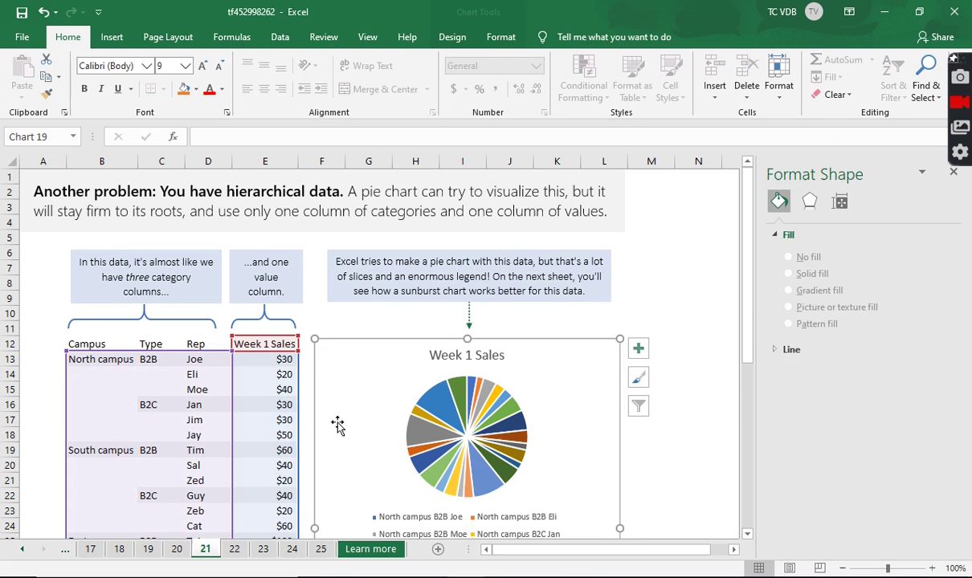
left_click(408, 316)
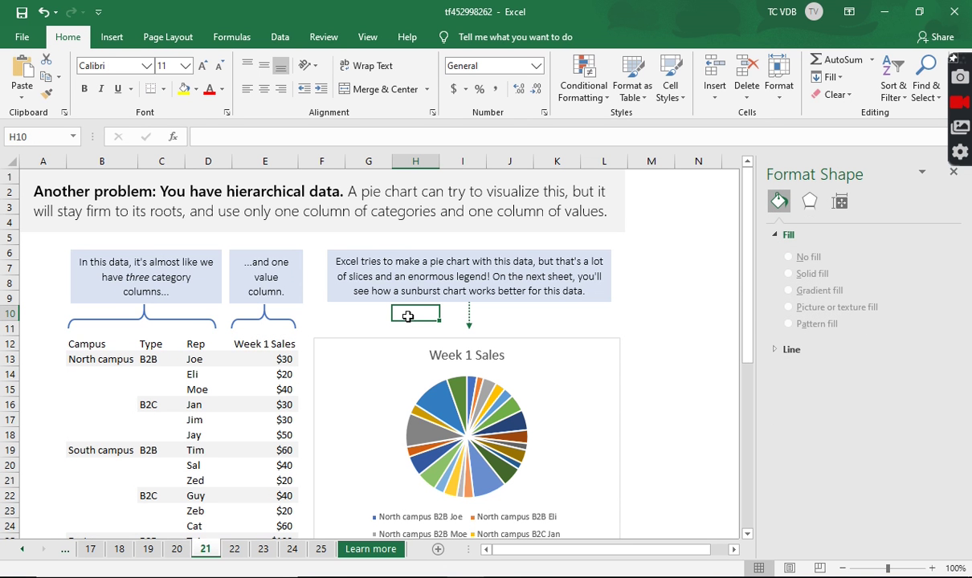
- Open sheet 22 and examine the Week 1 Sales sunburst chart alongside its campus, type and rep data
left_click(232, 549)
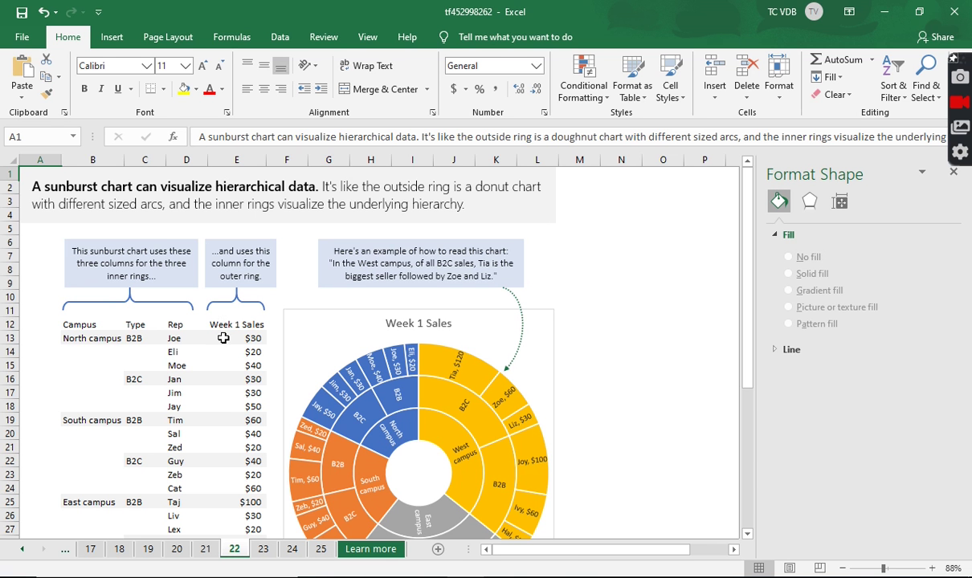
scroll(437, 365, "down", 1)
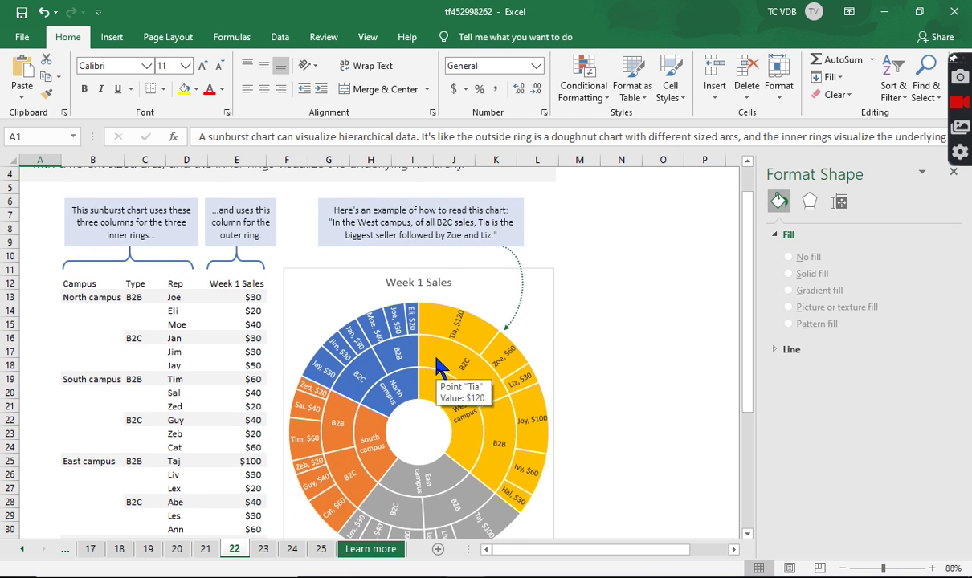
scroll(438, 365, "down", 1)
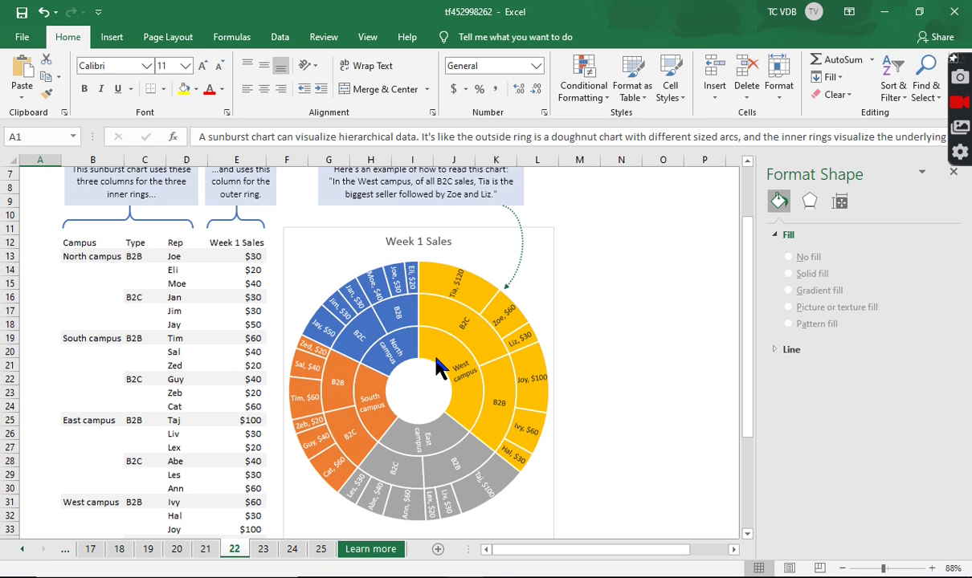
scroll(438, 366, "down", 2)
scroll(438, 366, "down", 1)
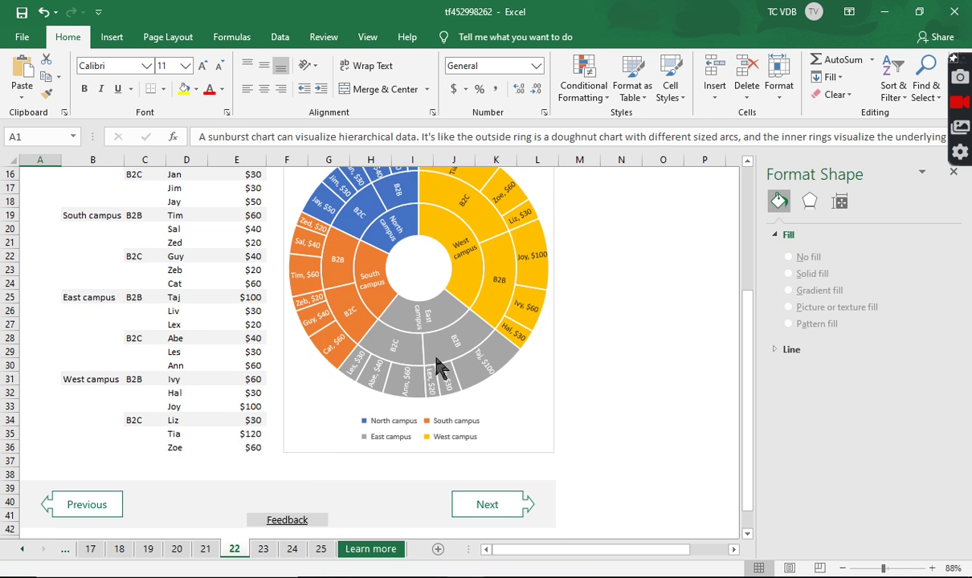
scroll(437, 365, "up", 5)
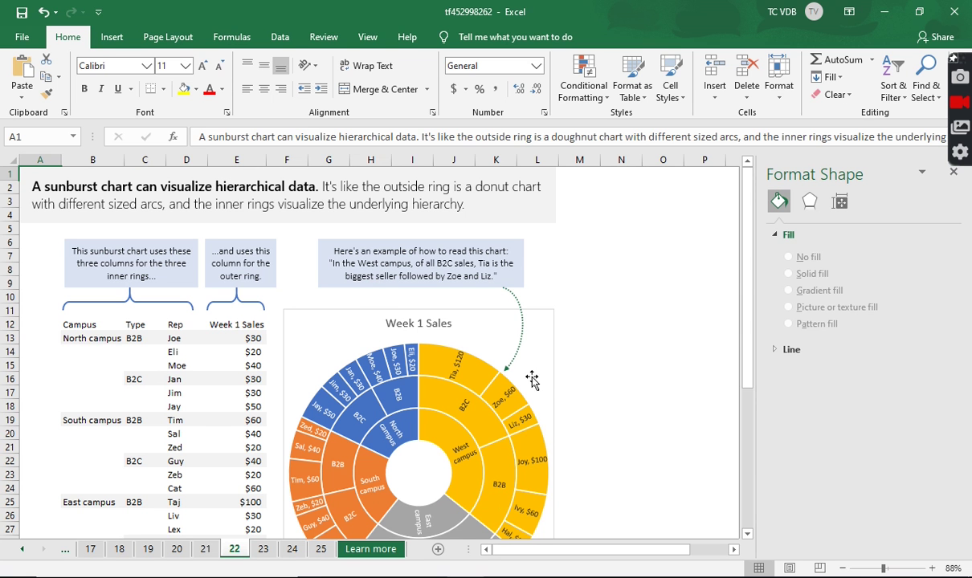
mouse_move(504, 393)
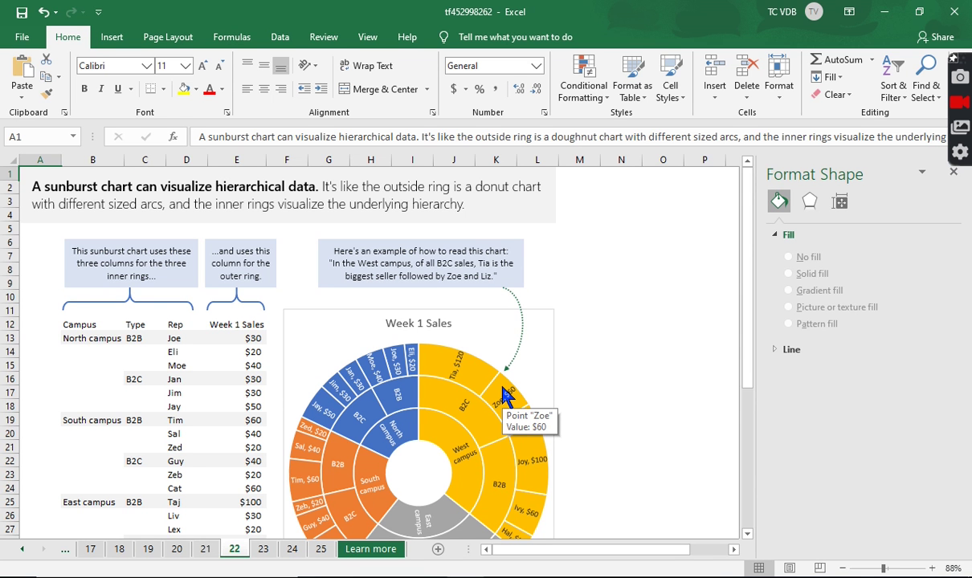
scroll(503, 393, "down", 3)
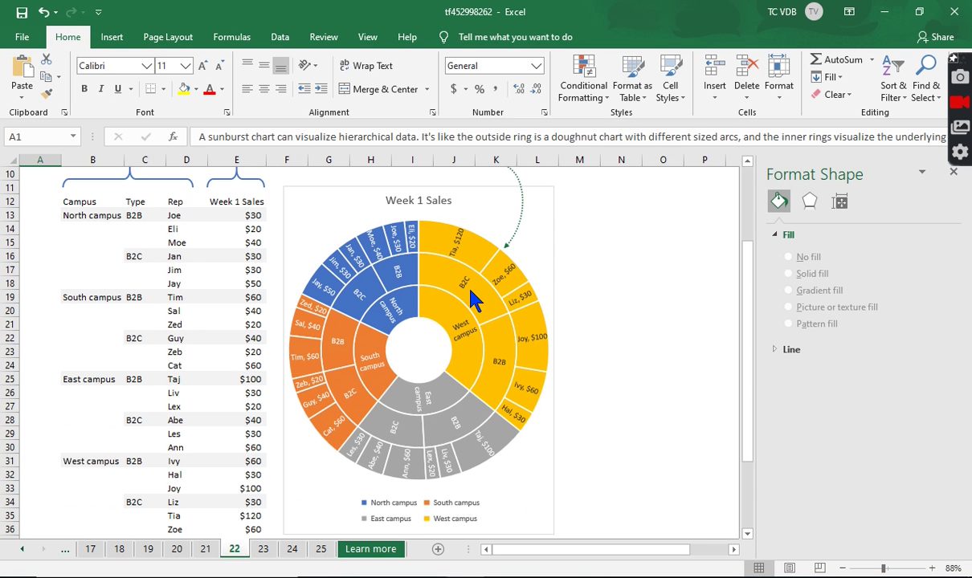
scroll(491, 390, "down", 1)
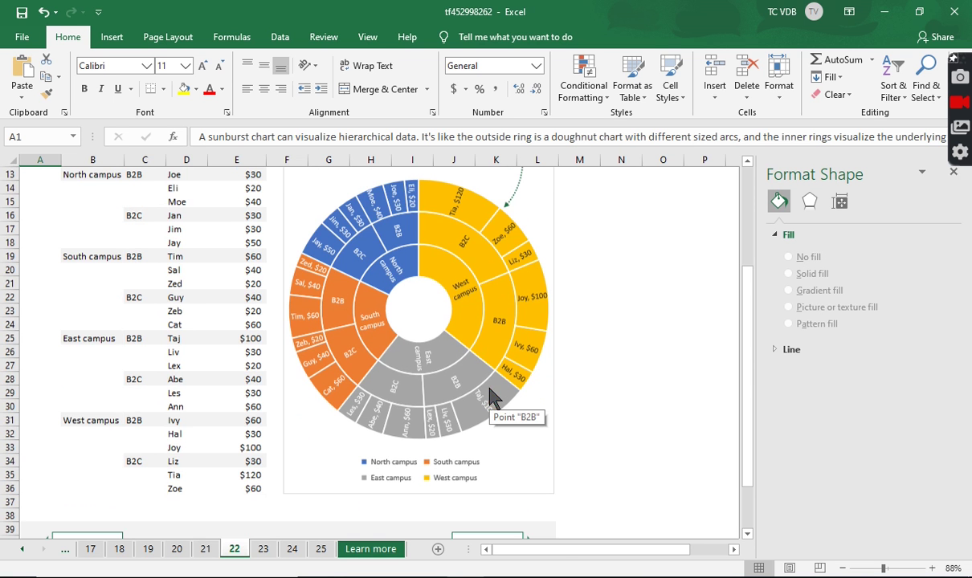
scroll(491, 394, "down", 2)
- Go to practice sheet 23 and change the Week 1 Sales pie chart to a Sunburst chart
left_click(494, 466)
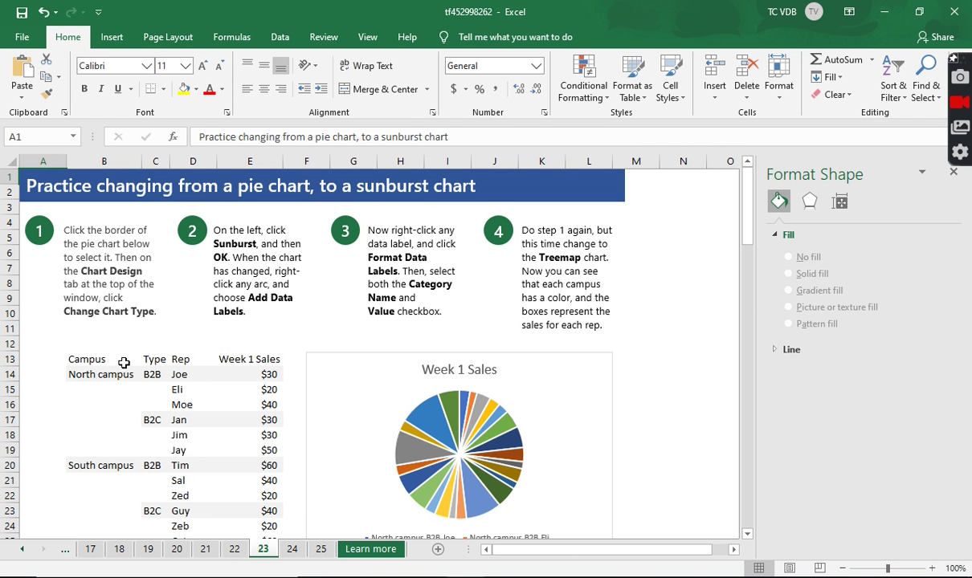
left_click(362, 404)
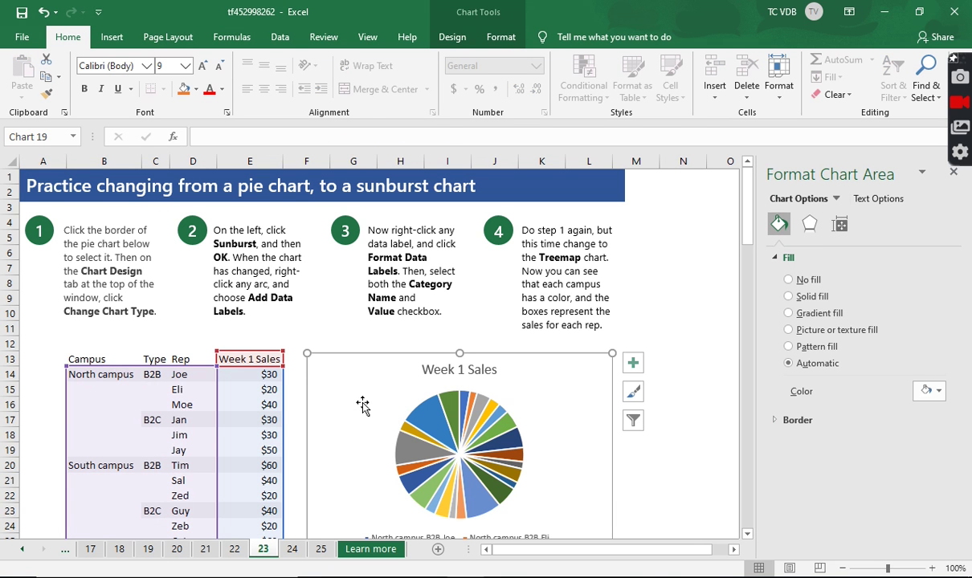
left_click(469, 40)
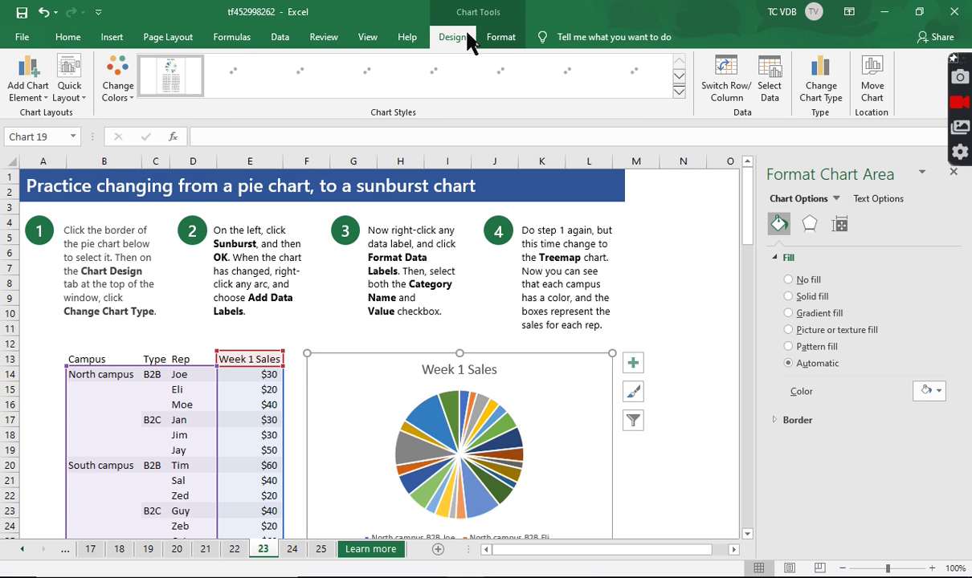
left_click(829, 94)
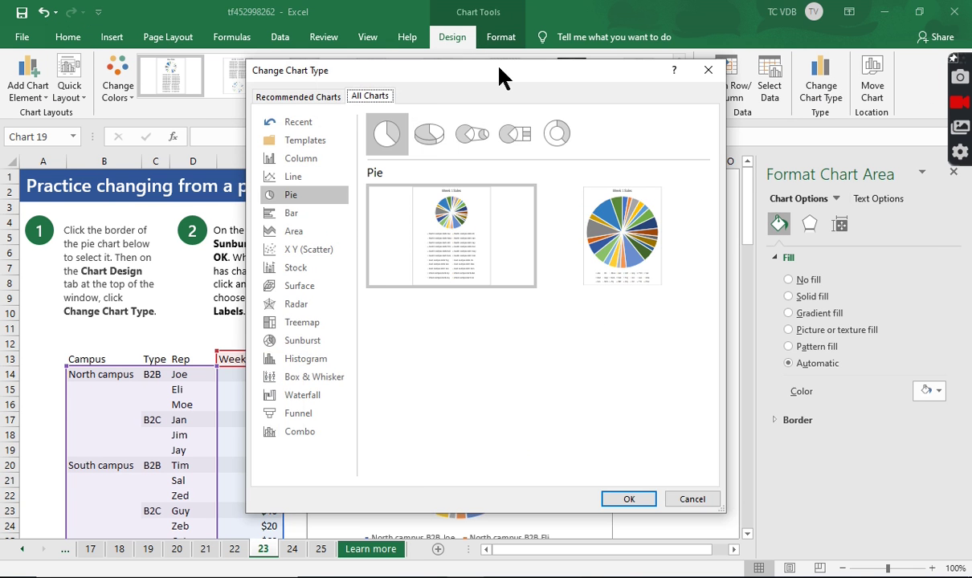
left_click_drag(456, 80, 654, 90)
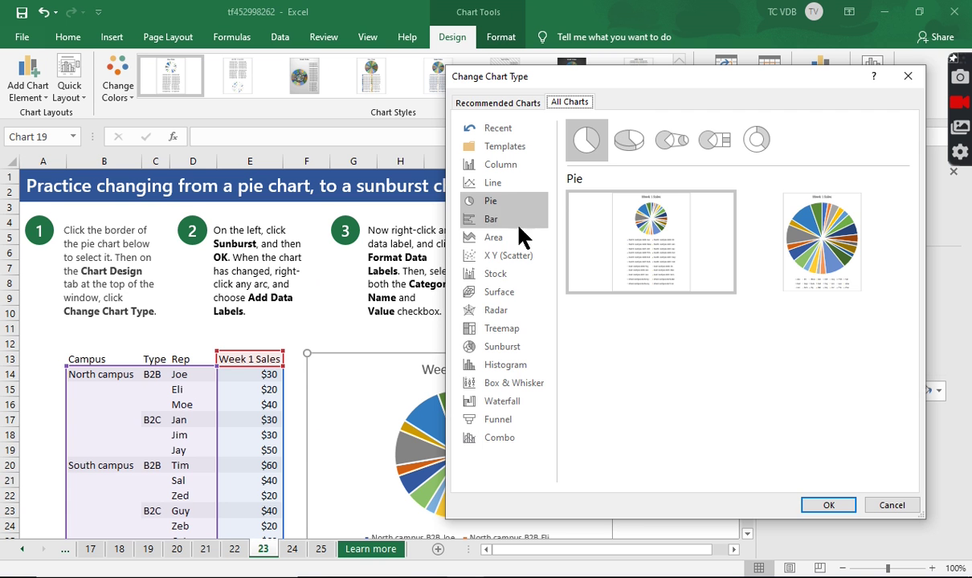
left_click(505, 349)
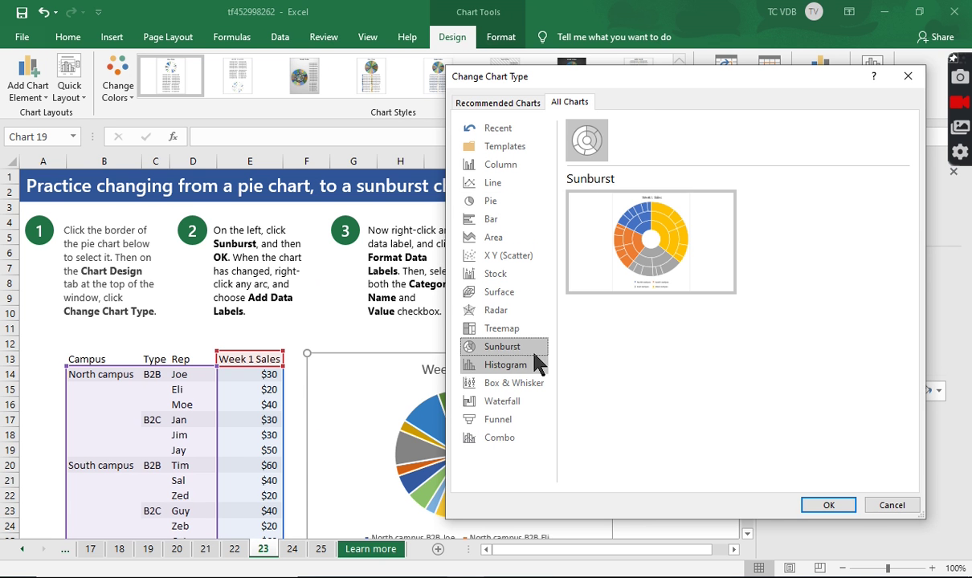
left_click(839, 504)
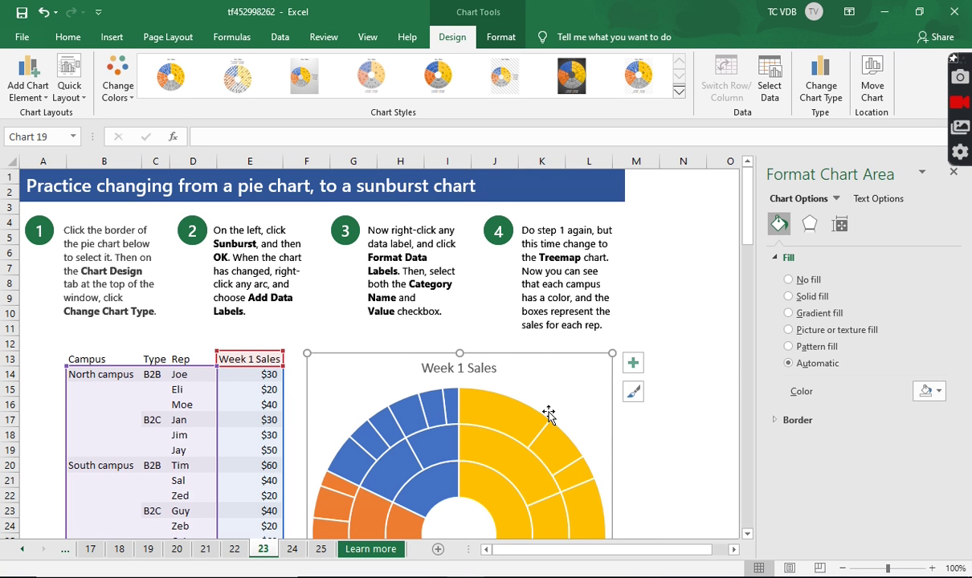
- Add data labels to the arcs of the Week 1 Sales sunburst chart
right_click(514, 437)
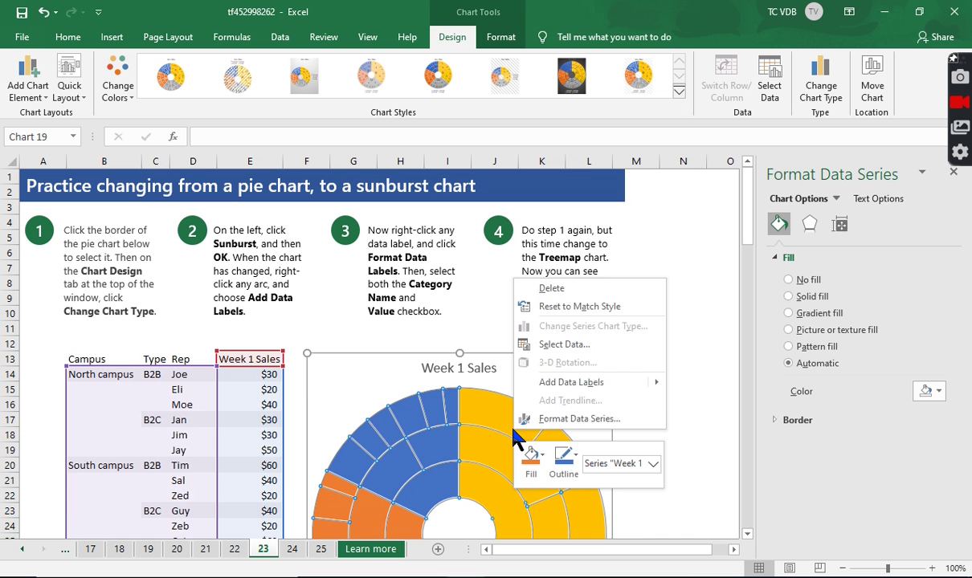
left_click(573, 382)
scroll(574, 383, "down", 2)
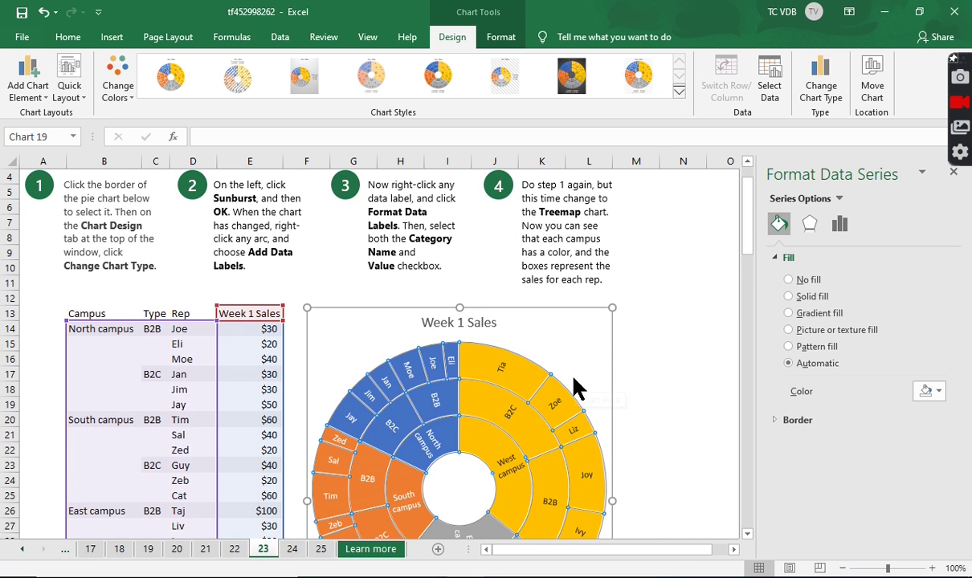
scroll(574, 385, "up", 1)
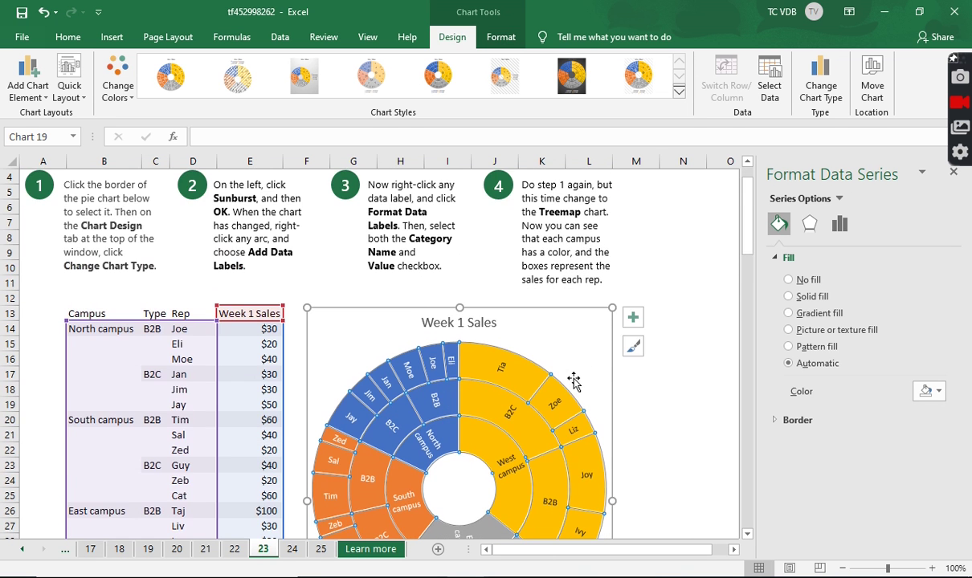
right_click(476, 355)
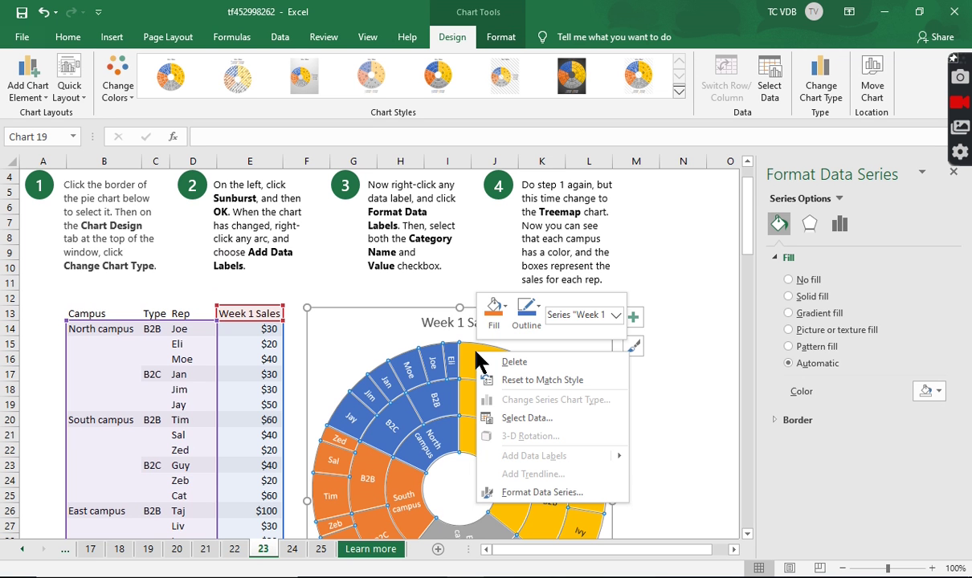
left_click(530, 499)
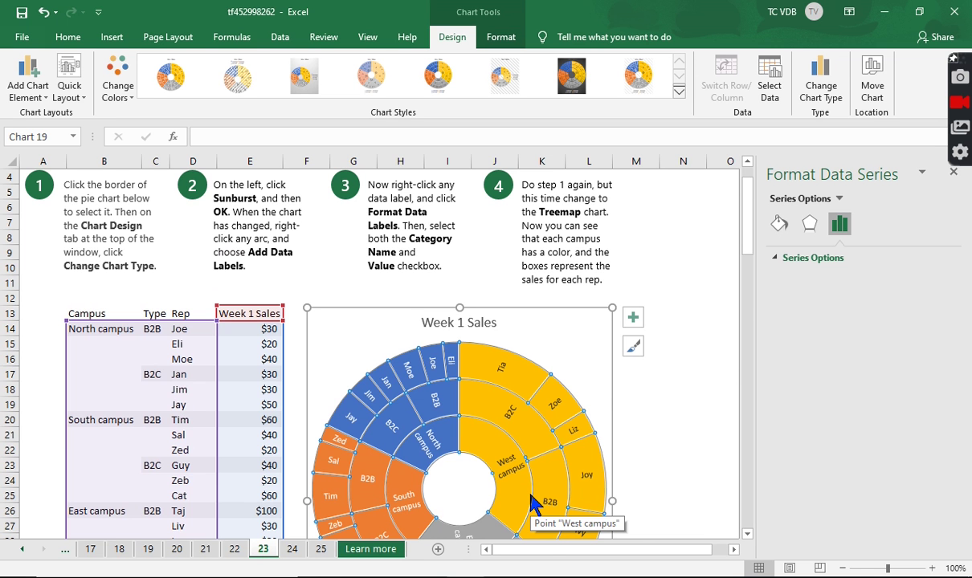
right_click(490, 400)
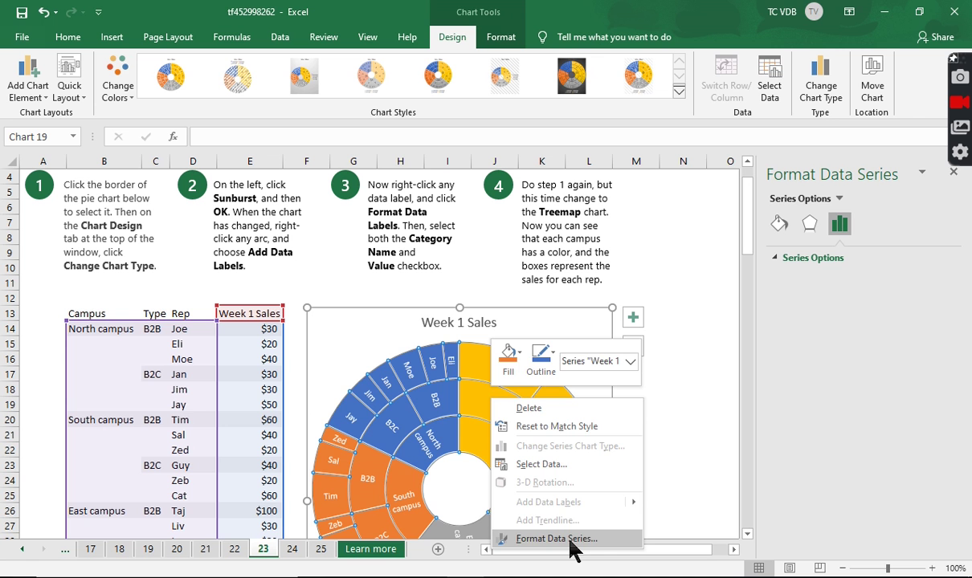
left_click(454, 373)
left_click(487, 365)
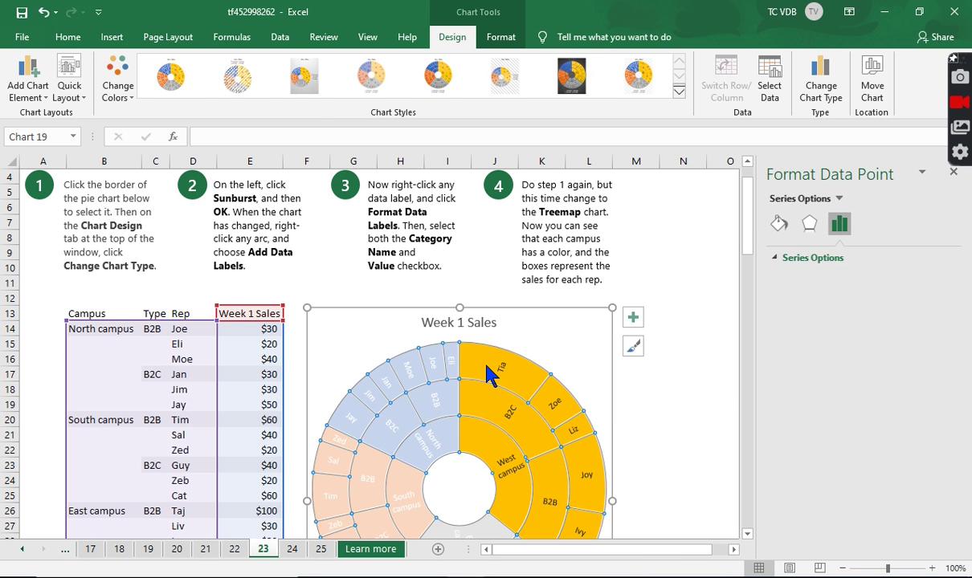
left_click(647, 399)
left_click(484, 382)
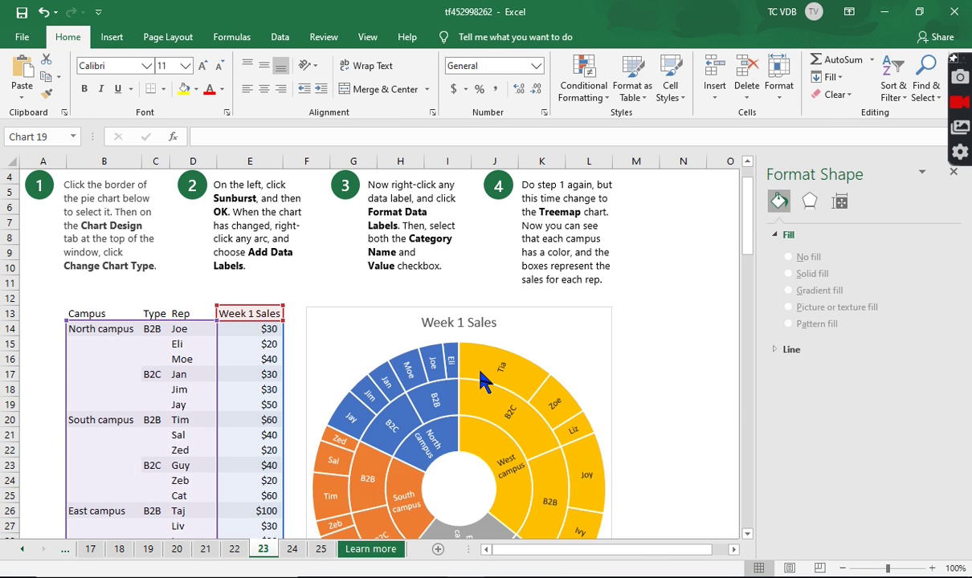
left_click(482, 376)
right_click(481, 371)
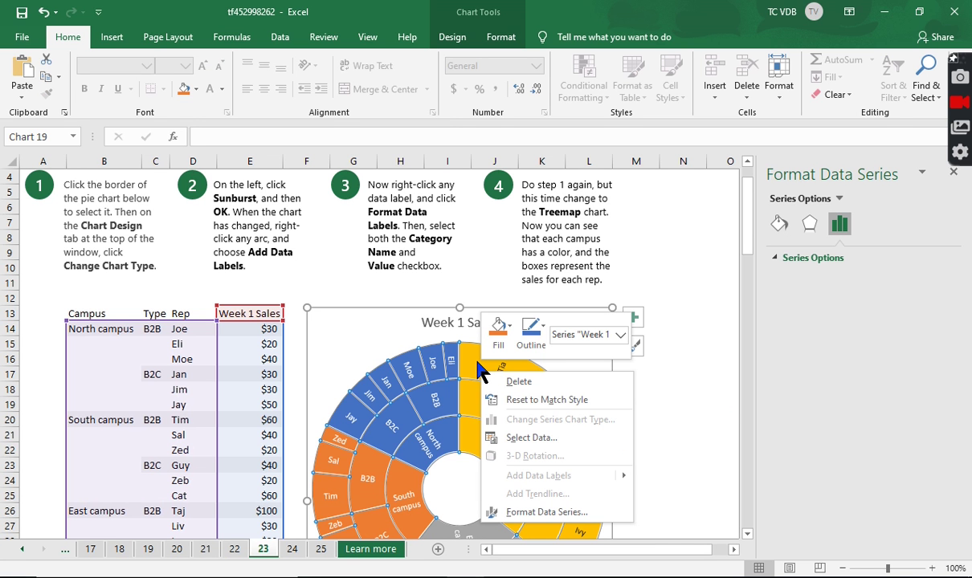
- Format the sunburst chart's data labels to contain both Category Name and Value
left_click(498, 373)
left_click(498, 372)
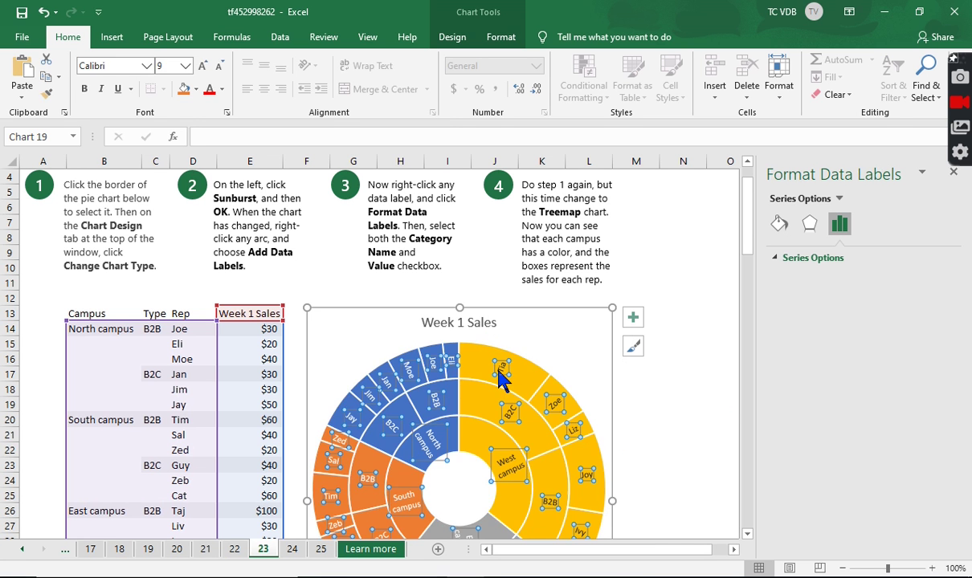
right_click(497, 374)
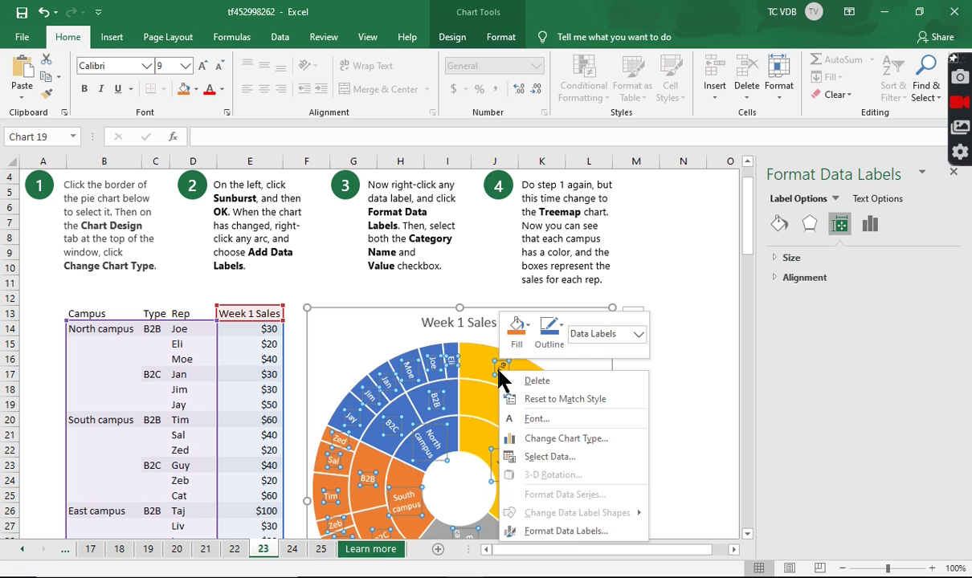
left_click(566, 531)
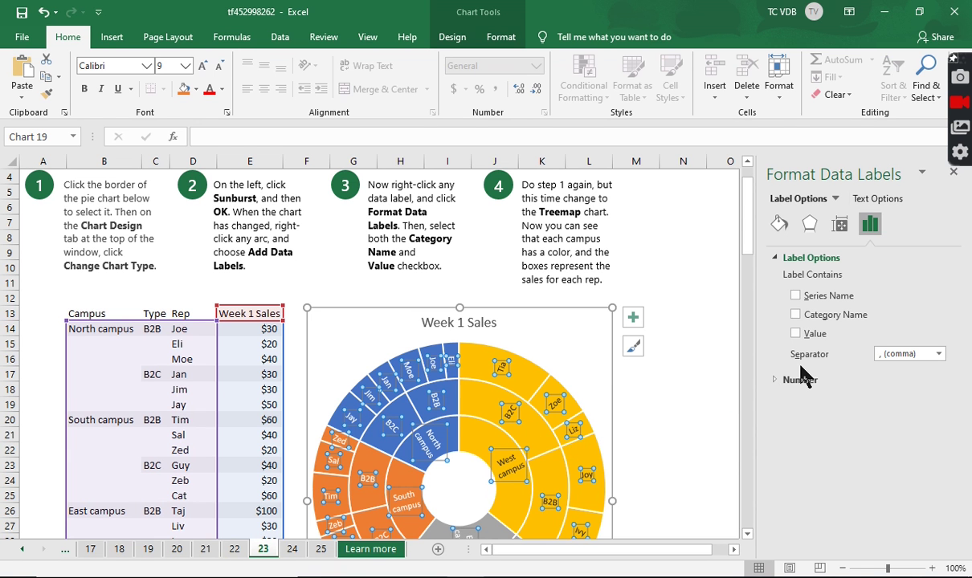
left_click(795, 315)
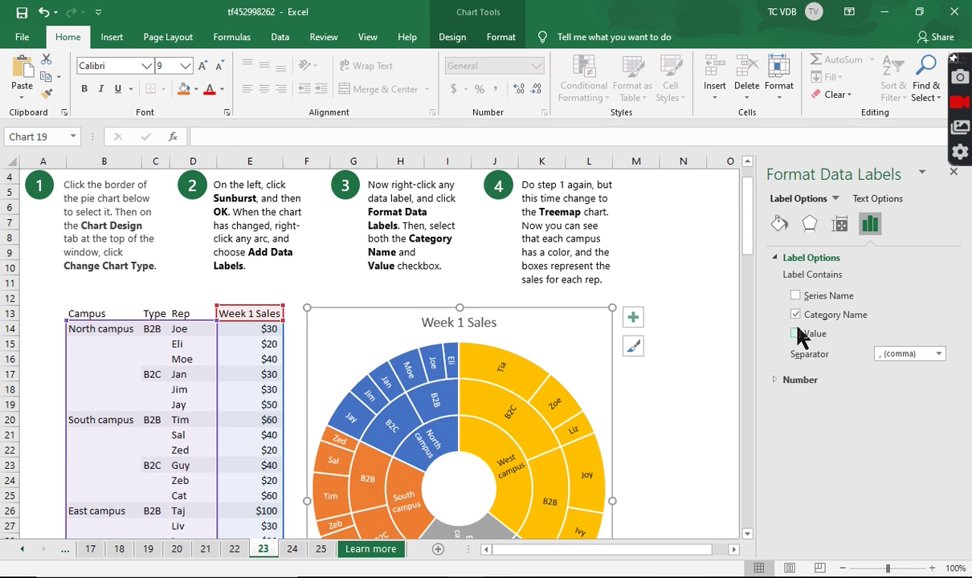
left_click(796, 333)
left_click(673, 432)
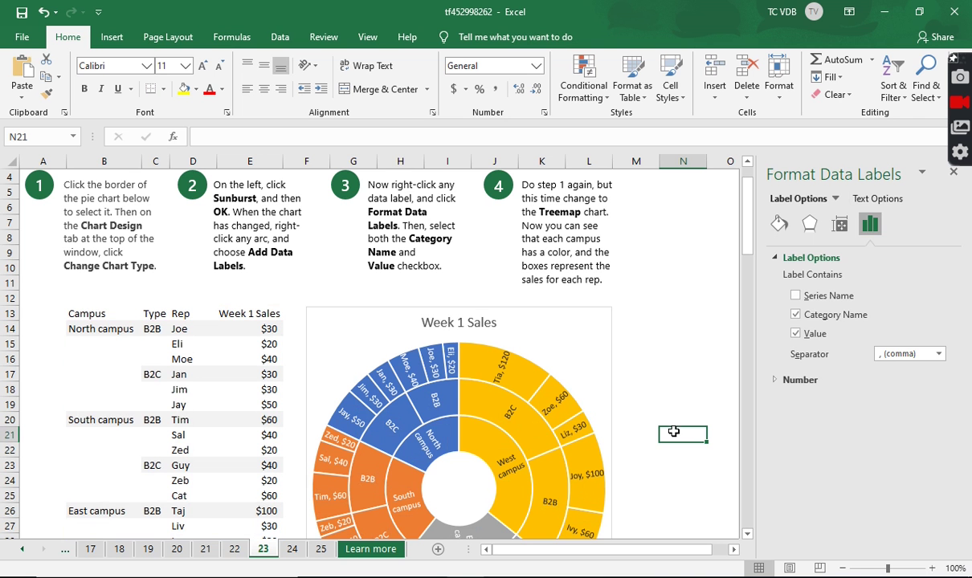
- Change the Week 1 Sales sunburst chart on sheet 23 to a Treemap chart
scroll(440, 406, "down", 1)
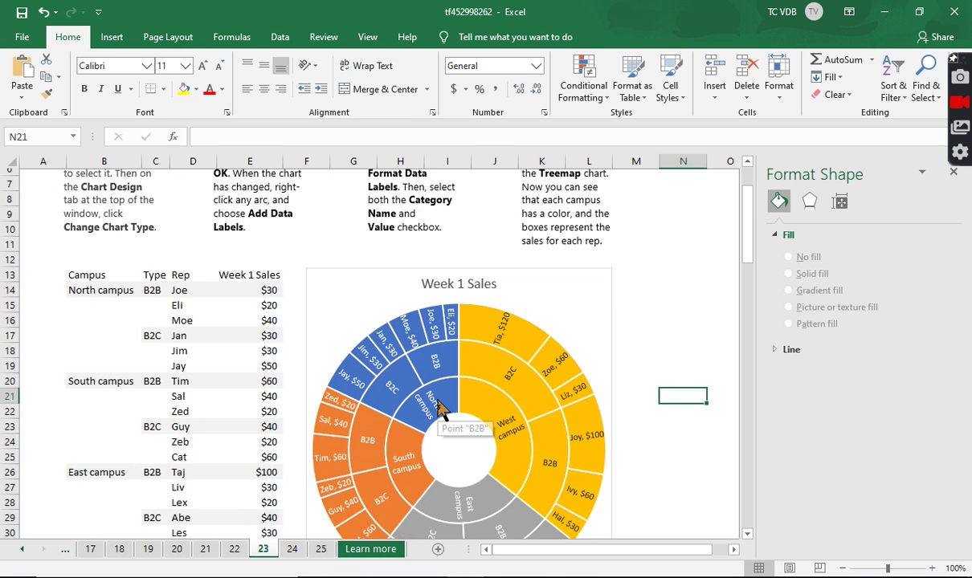
scroll(440, 406, "up", 1)
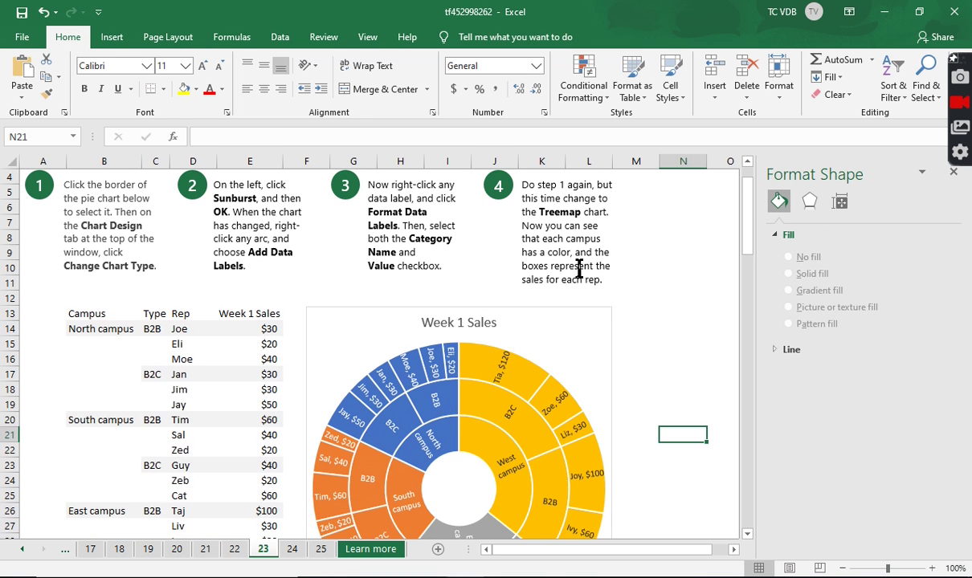
left_click(601, 322)
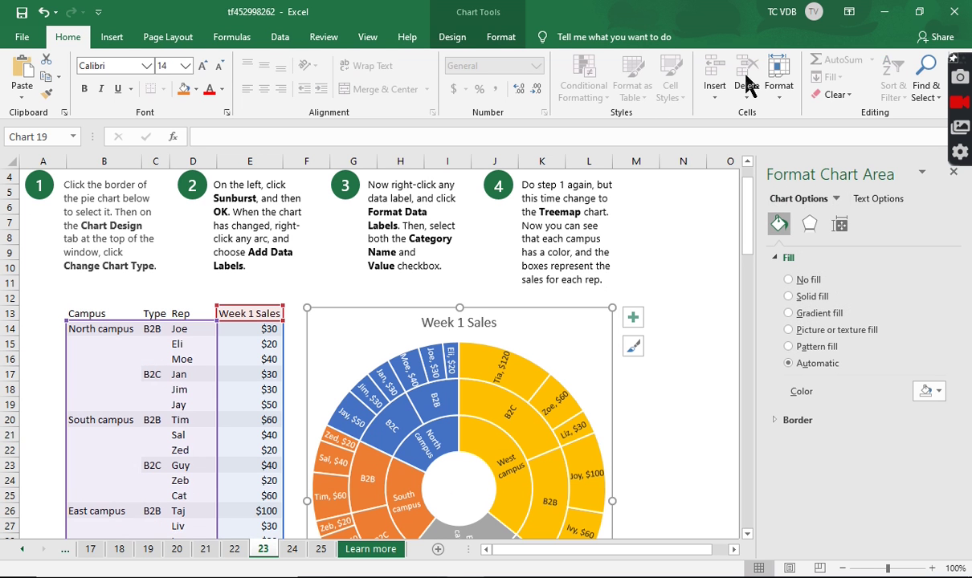
left_click(439, 38)
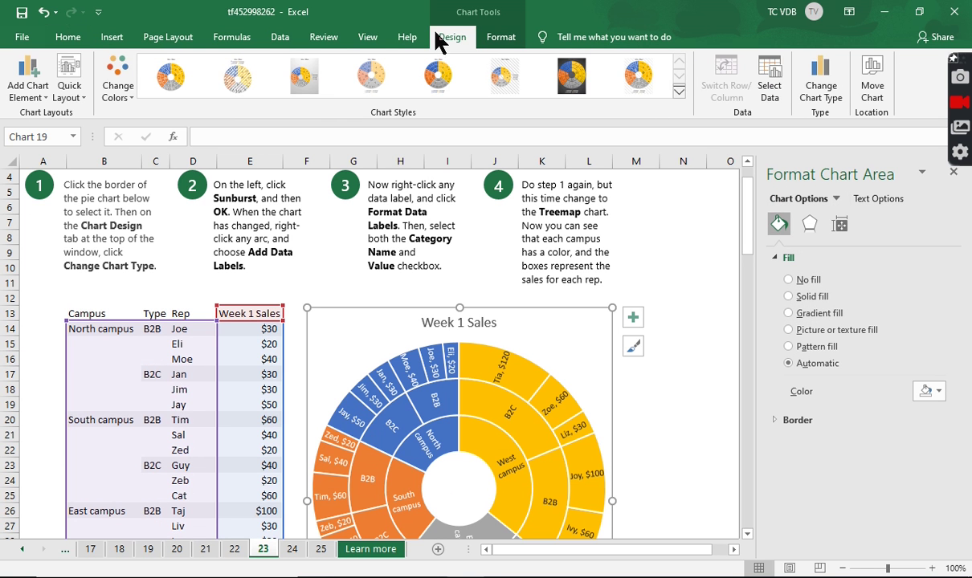
left_click(822, 90)
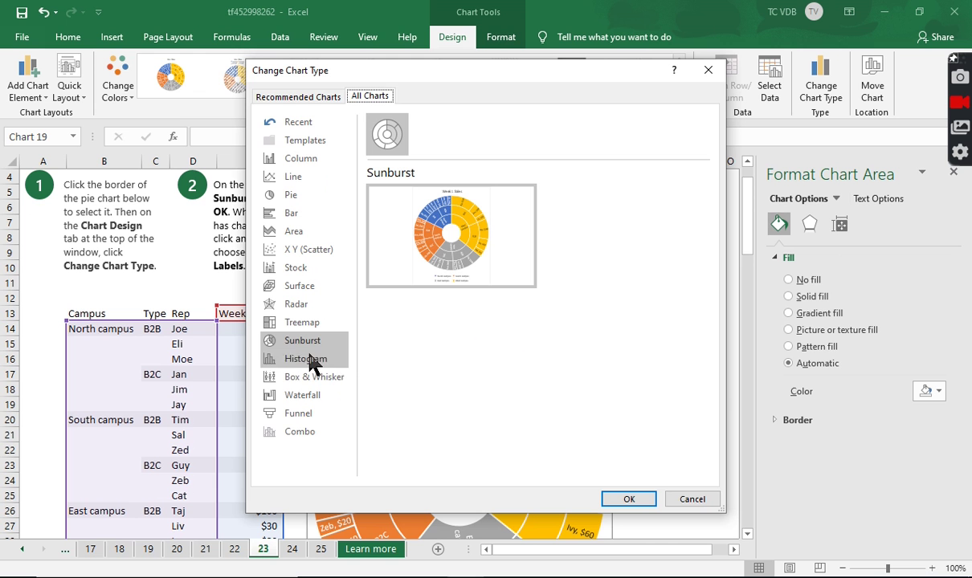
left_click(314, 324)
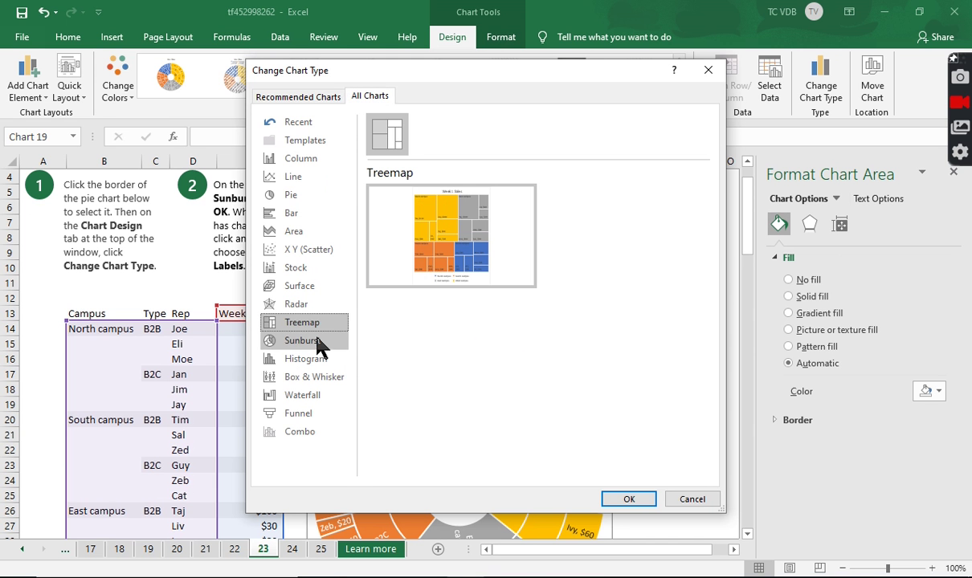
left_click(338, 321)
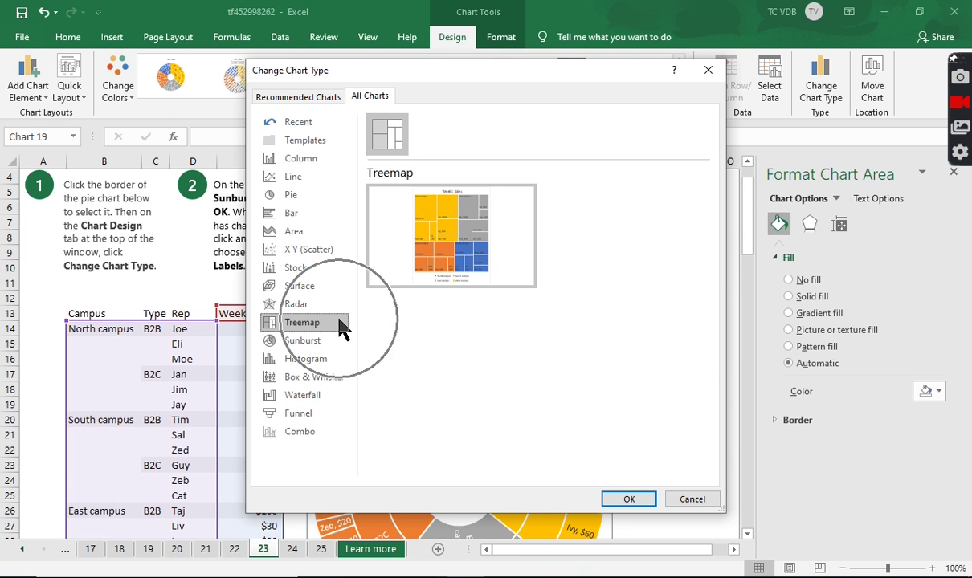
left_click(629, 499)
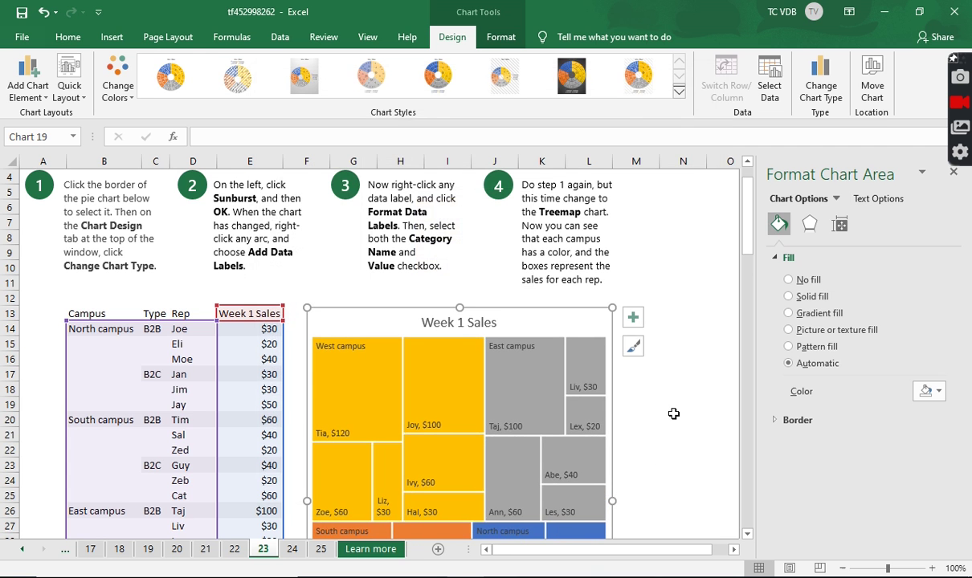
- Examine the Week 1 Sales treemap's campus colours, rep boxes and legend against the source data
scroll(680, 421, "down", 2)
left_click(675, 415)
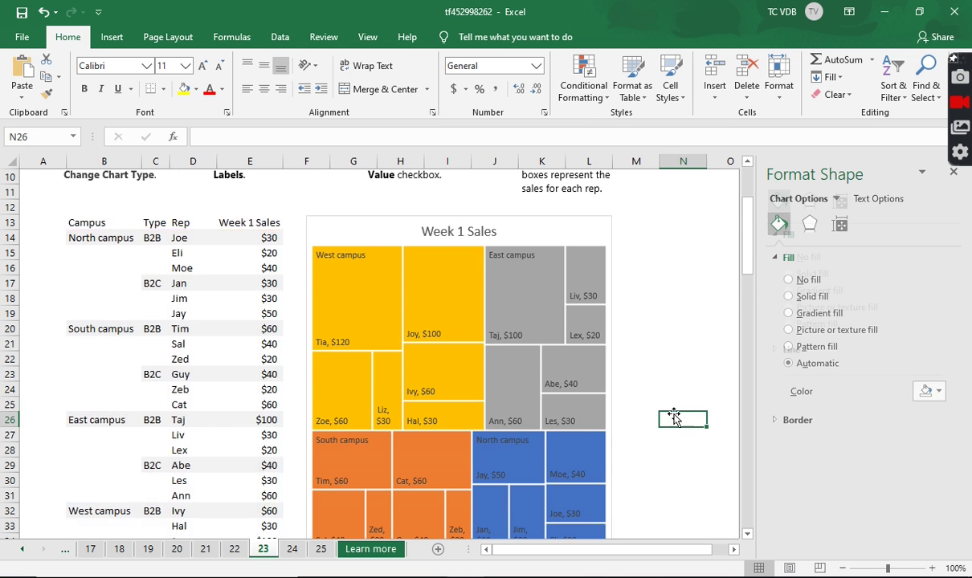
scroll(674, 413, "down", 2)
scroll(659, 426, "up", 1)
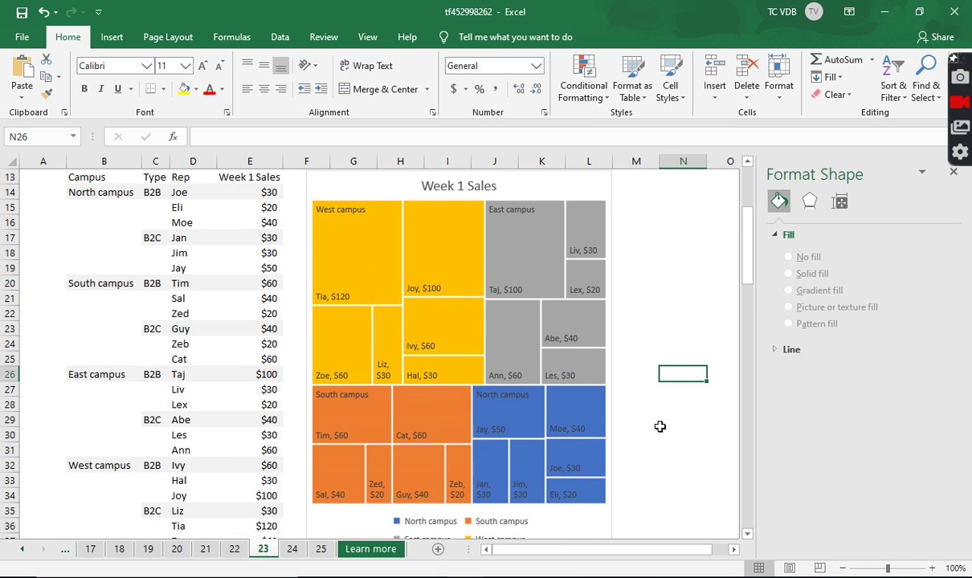
scroll(659, 426, "down", 1)
scroll(659, 426, "up", 3)
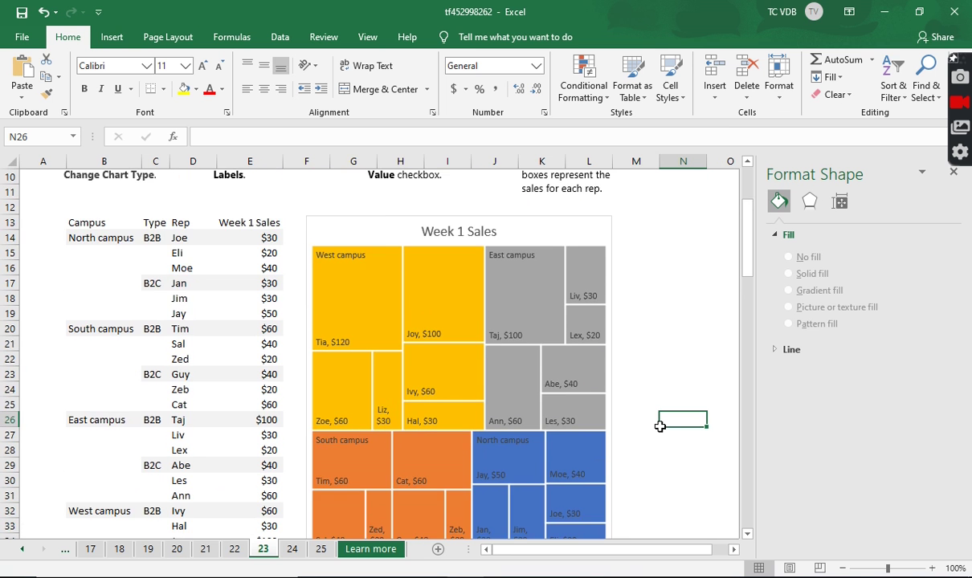
scroll(660, 426, "up", 1)
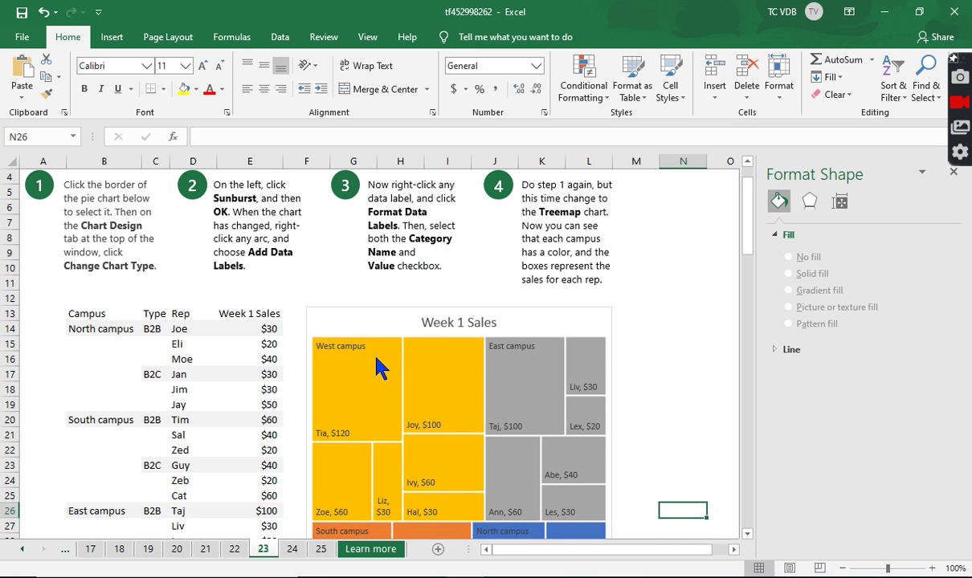
scroll(624, 333, "down", 4)
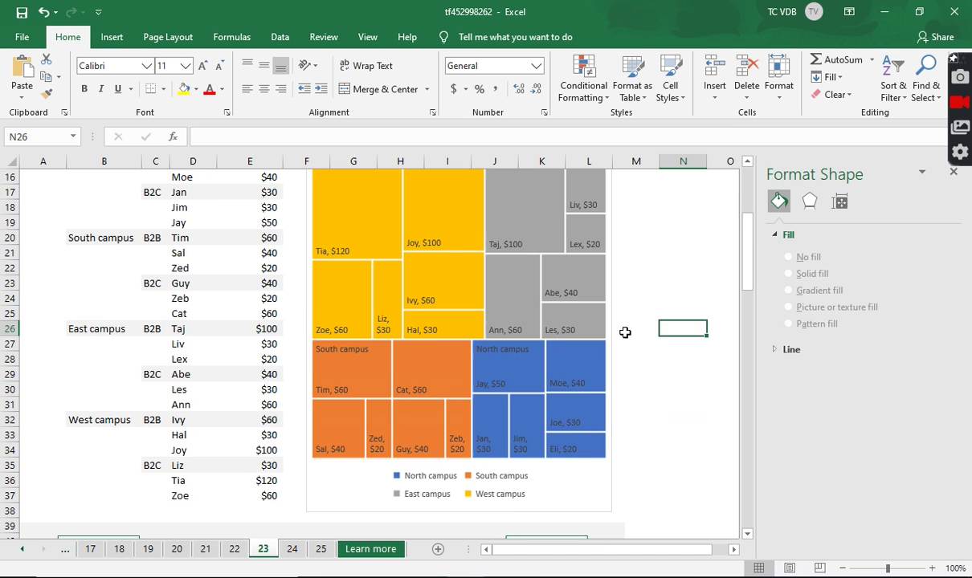
scroll(625, 345, "down", 2)
- Go to sheet 24 and compare the unsummarized rep sales with the PivotChart and the PivotTable's sums
left_click(546, 474)
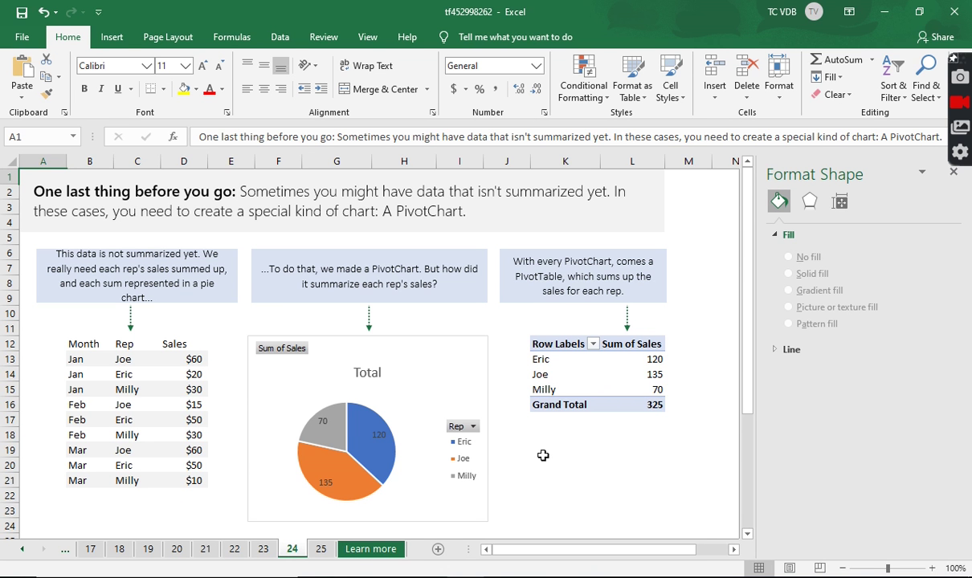
left_click(121, 404)
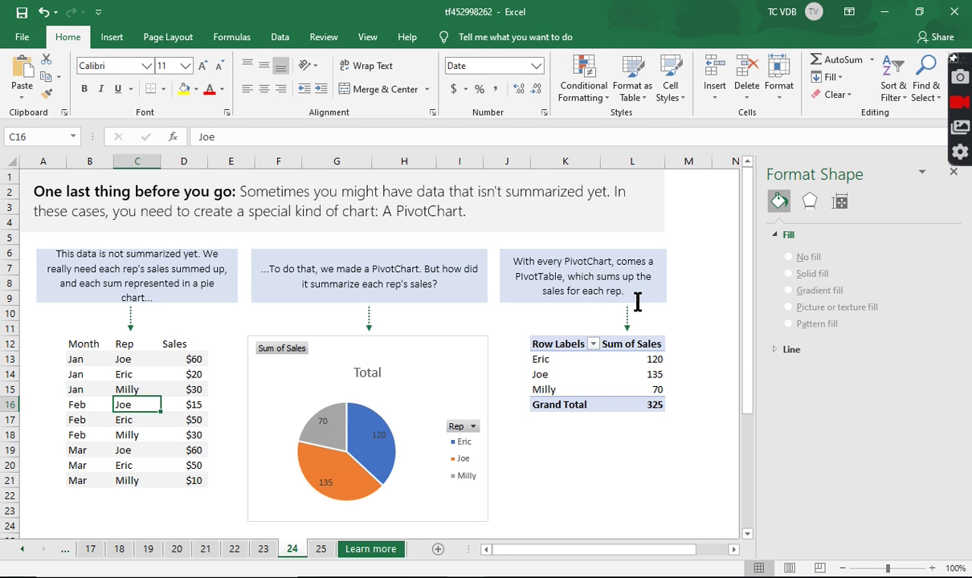
left_click(636, 374)
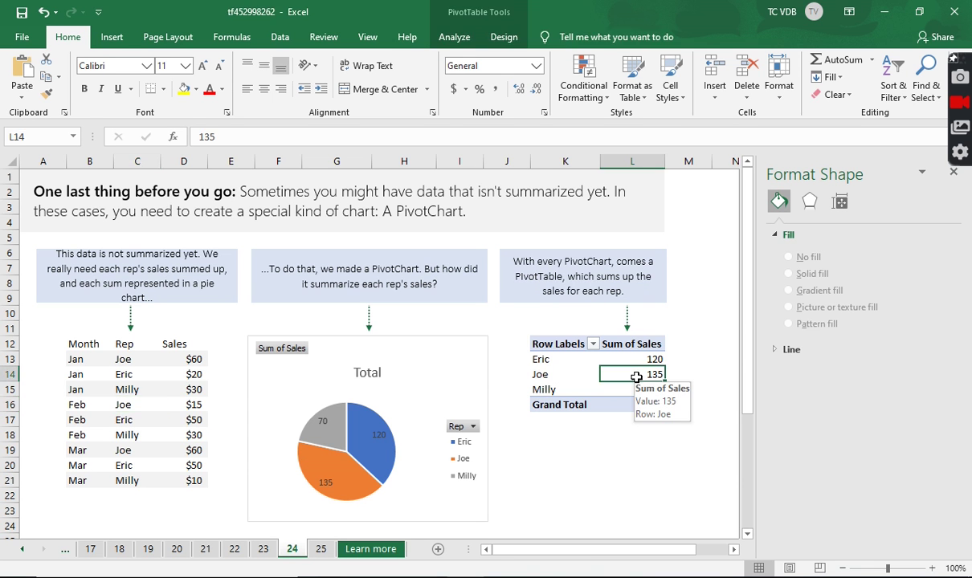
- On practice sheet 25, create a PivotChart from the Month, Rep and Sales data, placed on the existing worksheet at F18
left_click(320, 548)
scroll(121, 273, "down", 3)
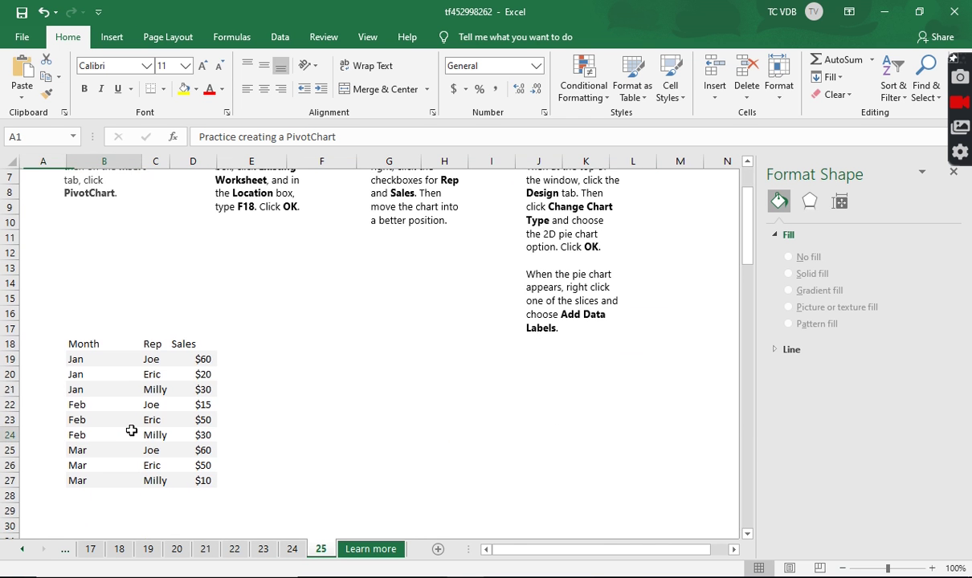
left_click(130, 431)
scroll(130, 431, "up", 2)
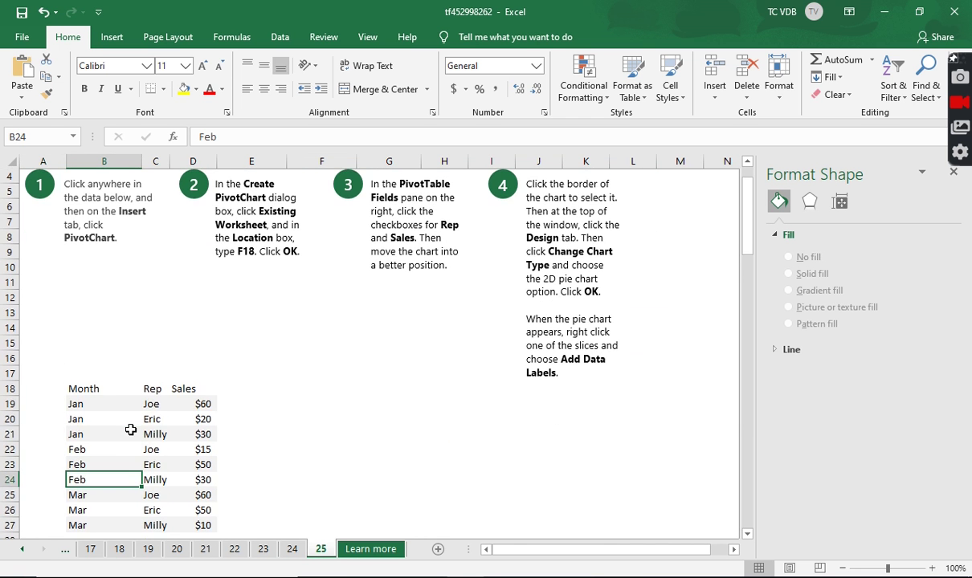
left_click(112, 38)
left_click(32, 76)
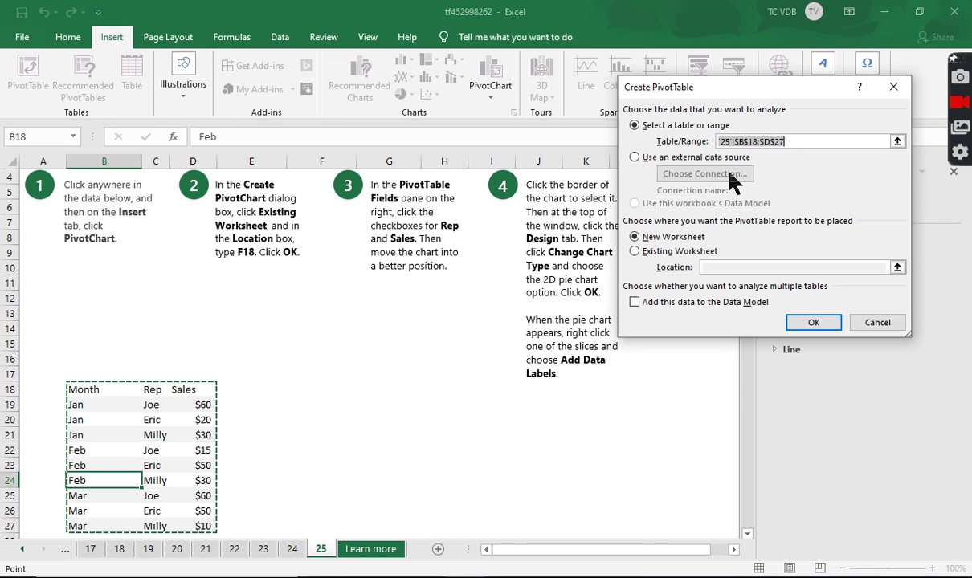
left_click(883, 323)
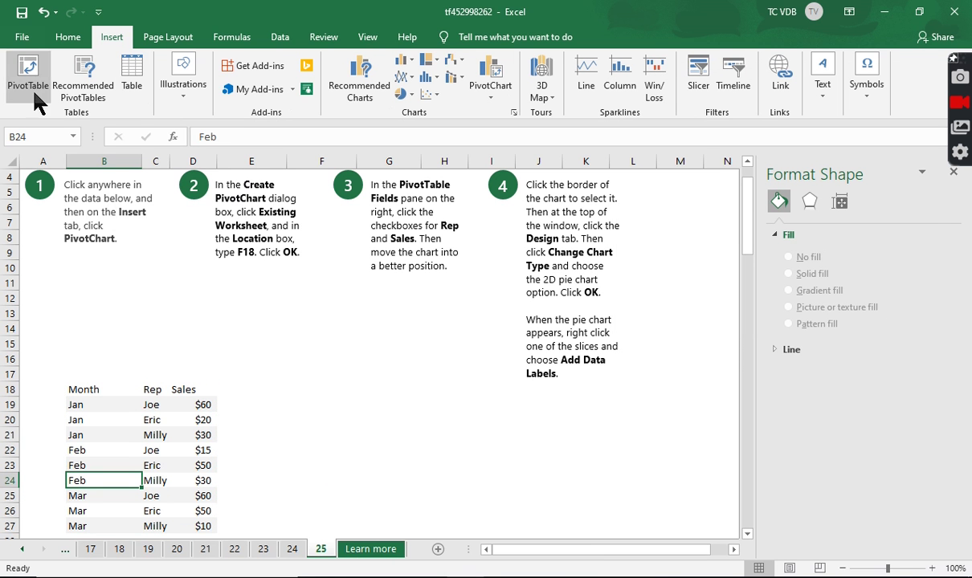
left_click(498, 95)
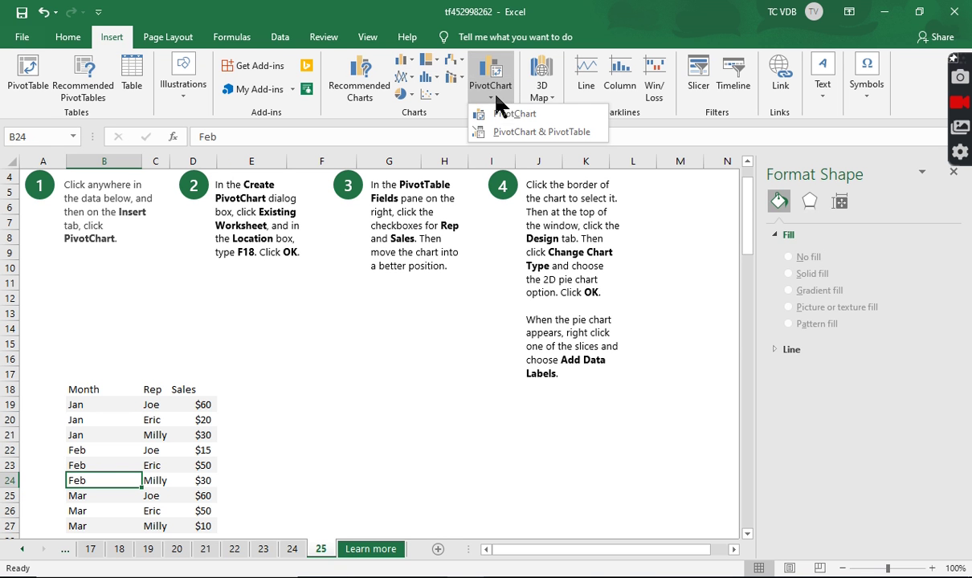
left_click(533, 118)
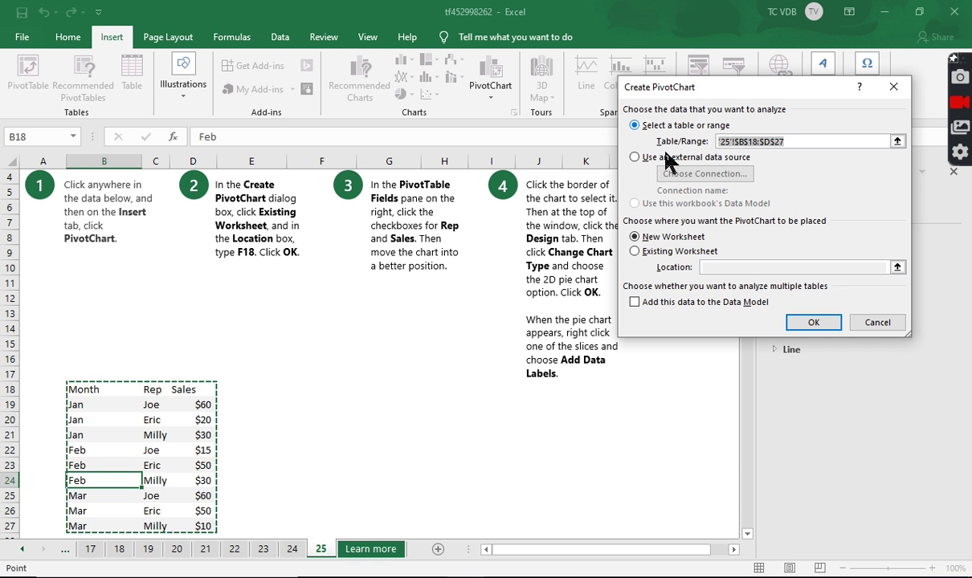
left_click(682, 254)
left_click(326, 383)
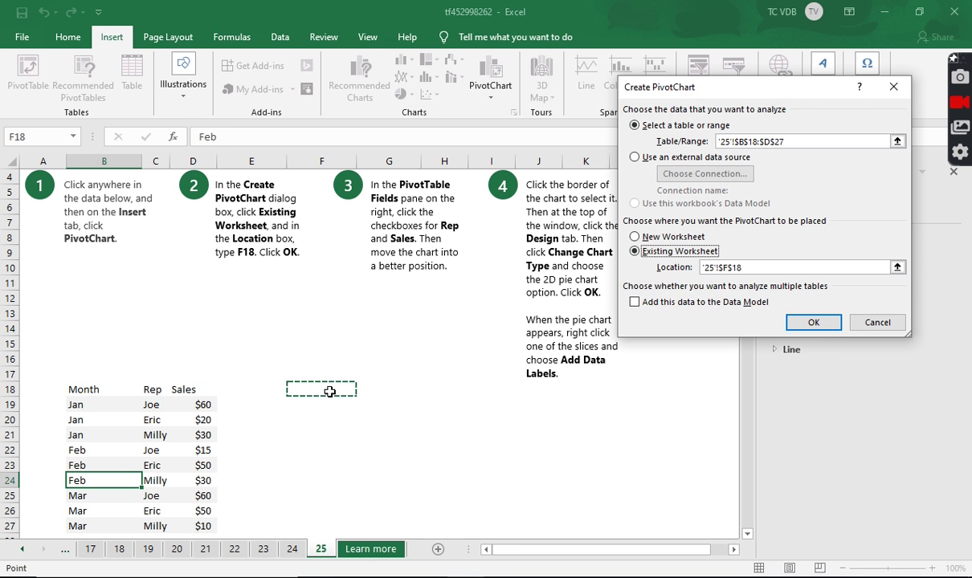
left_click(829, 324)
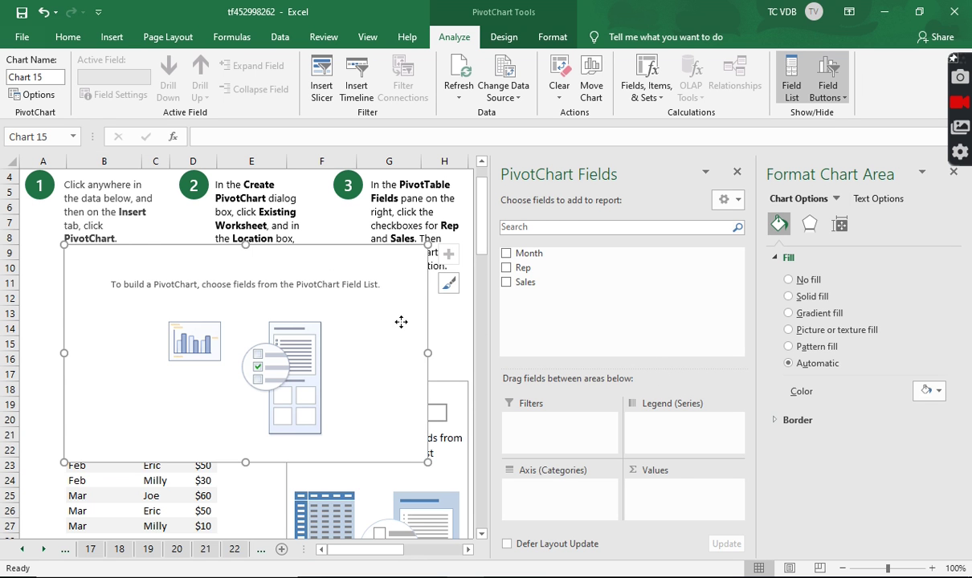
- Move the empty PivotChart clear of the instructions and add the Rep and Sales fields to it
left_click_drag(399, 322, 366, 362)
left_click(506, 268)
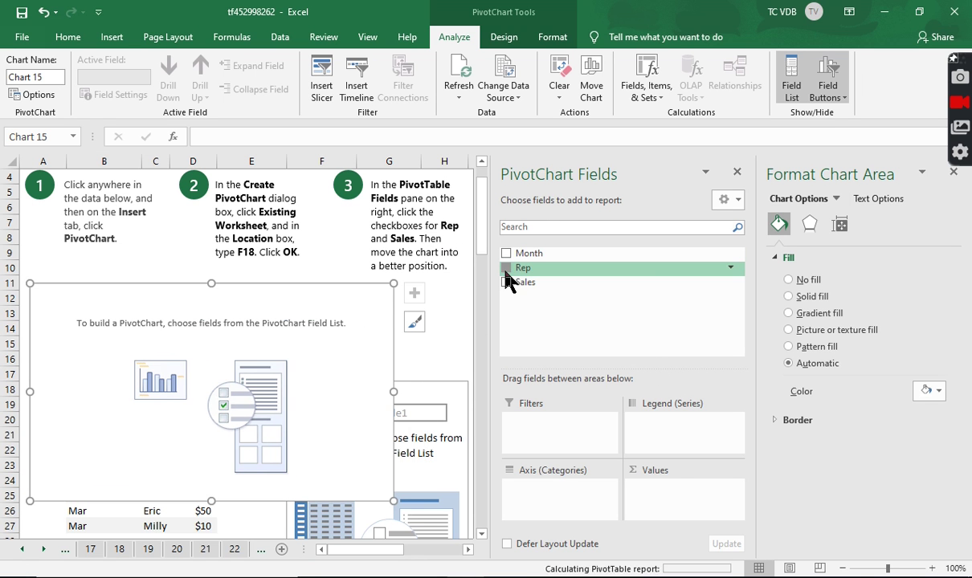
left_click(506, 282)
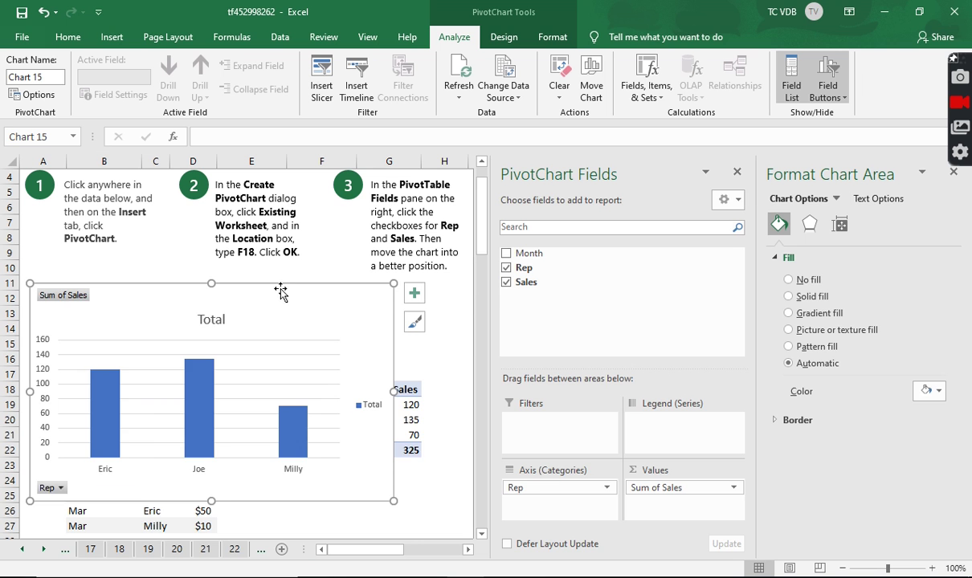
- Reposition the PivotChart directly below the PivotTable so it covers neither the source data nor the summed sales
left_click_drag(281, 293, 393, 319)
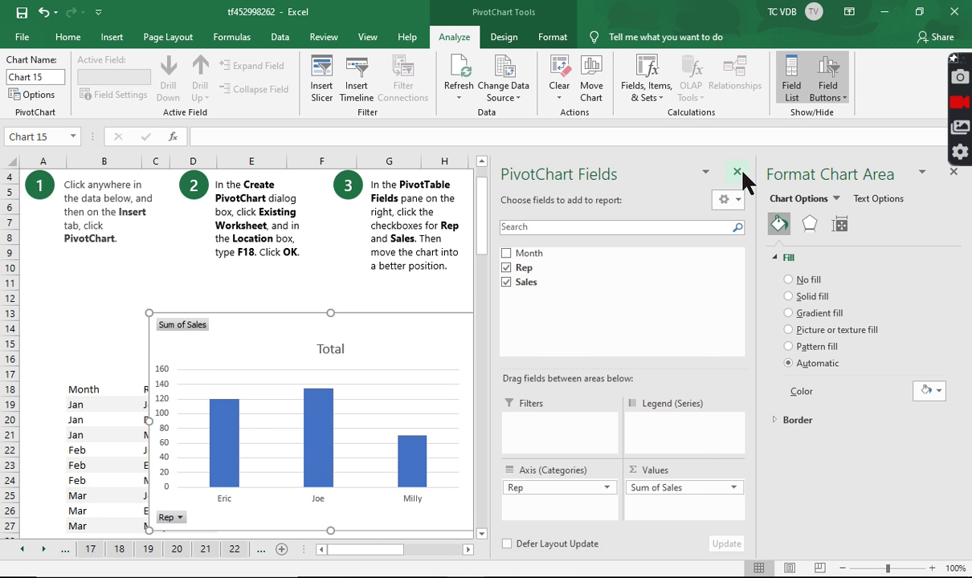
left_click(952, 172)
left_click_drag(449, 336, 575, 427)
left_click(444, 335)
scroll(444, 331, "down", 3)
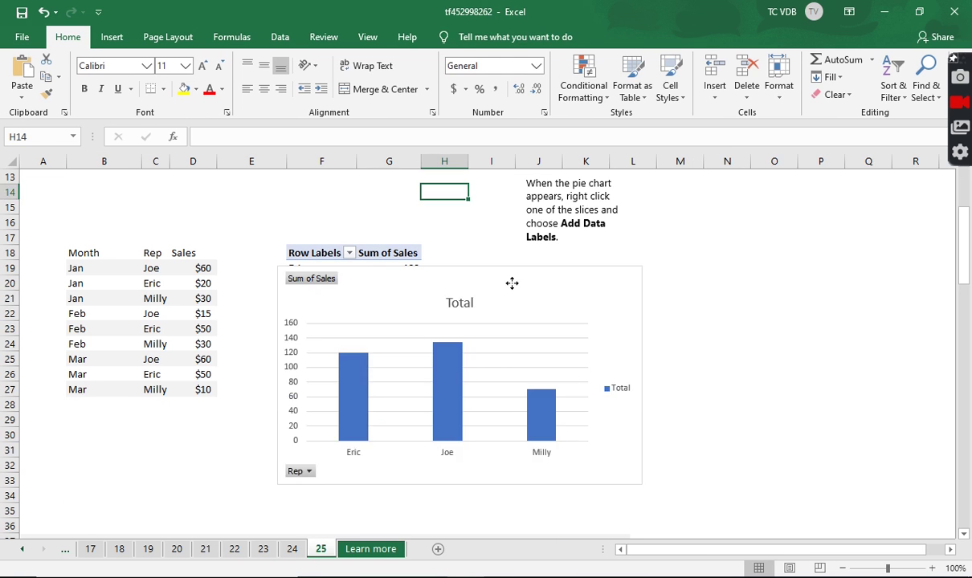
left_click_drag(511, 284, 511, 347)
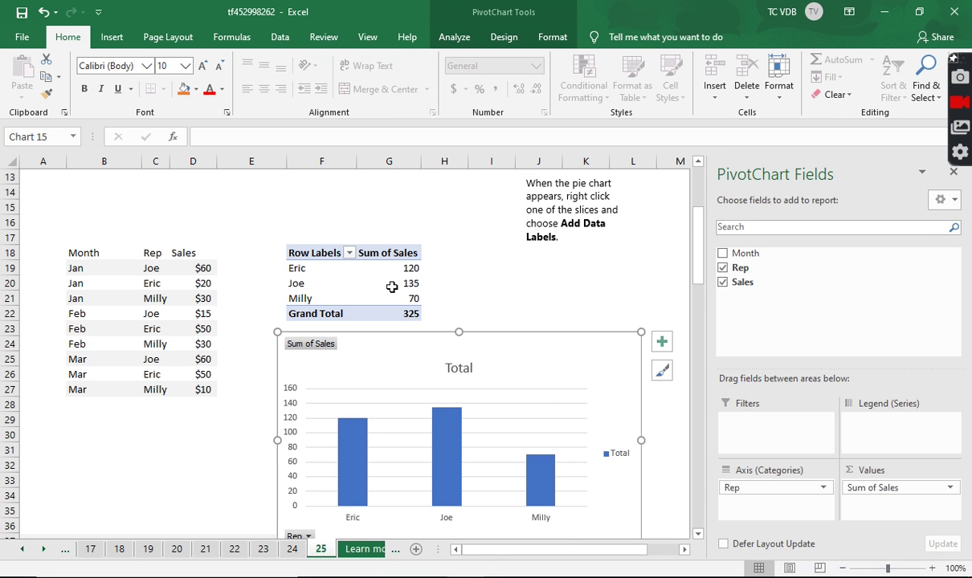
- Change the PivotChart's type from clustered column to a 2D pie chart
scroll(533, 336, "up", 2)
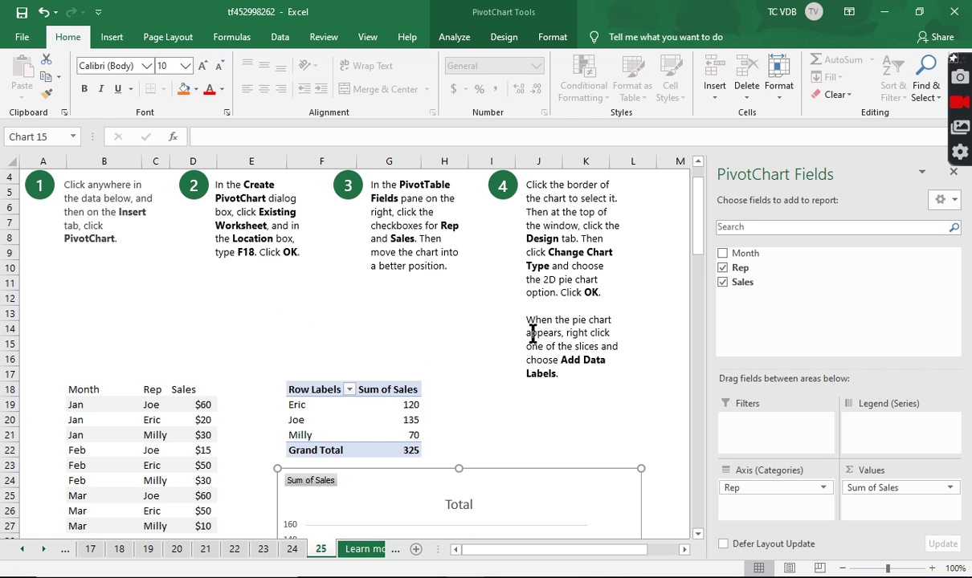
scroll(533, 336, "up", 1)
scroll(532, 332, "down", 2)
left_click(503, 36)
scroll(455, 281, "up", 1)
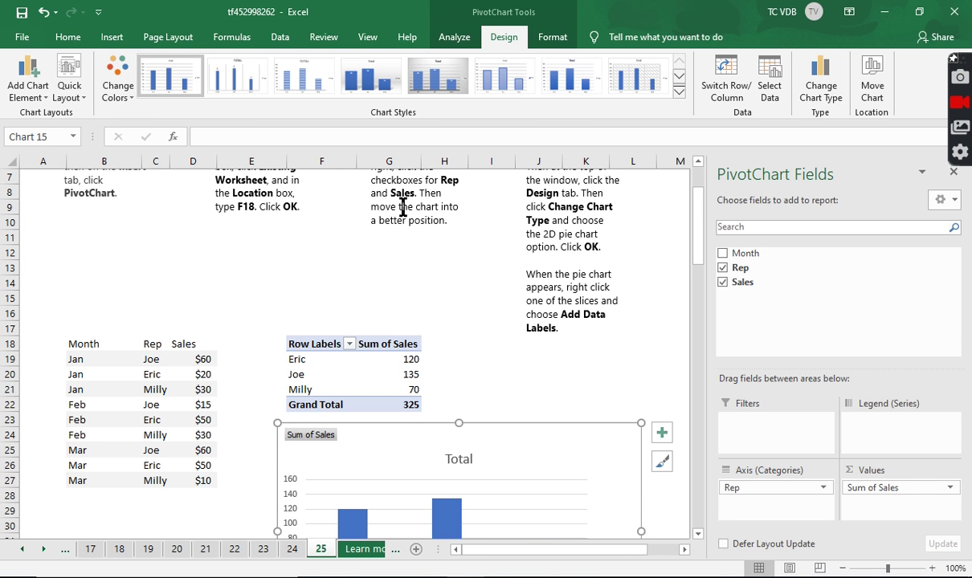
left_click(822, 95)
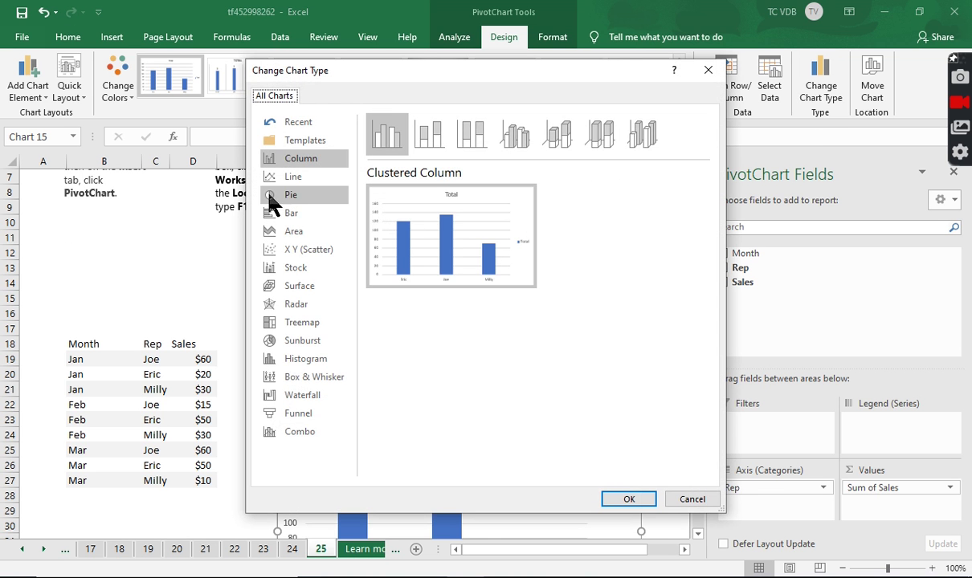
left_click(297, 195)
left_click(638, 501)
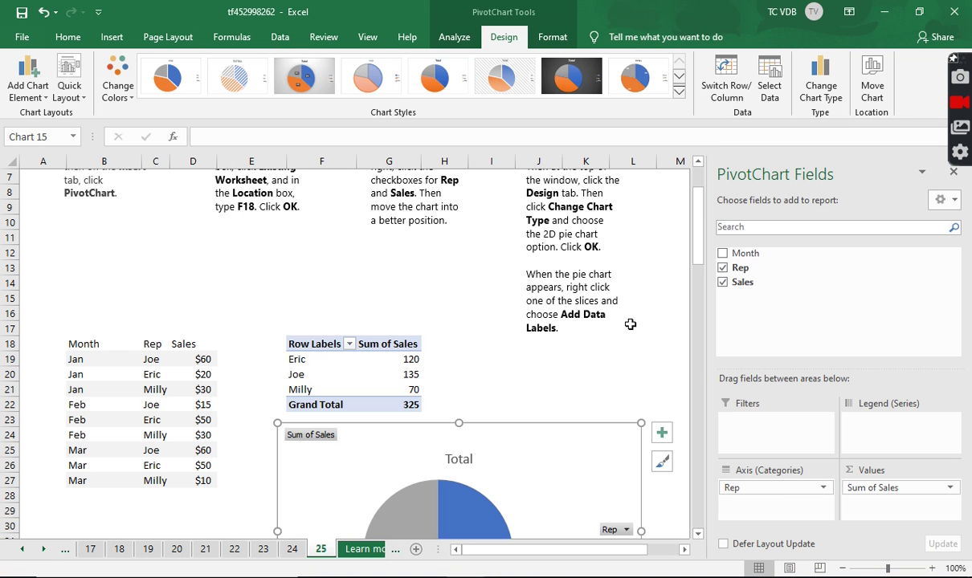
- Add data labels to the PivotChart's pie slices, and open the Learn more sheet
scroll(482, 433, "down", 2)
right_click(451, 423)
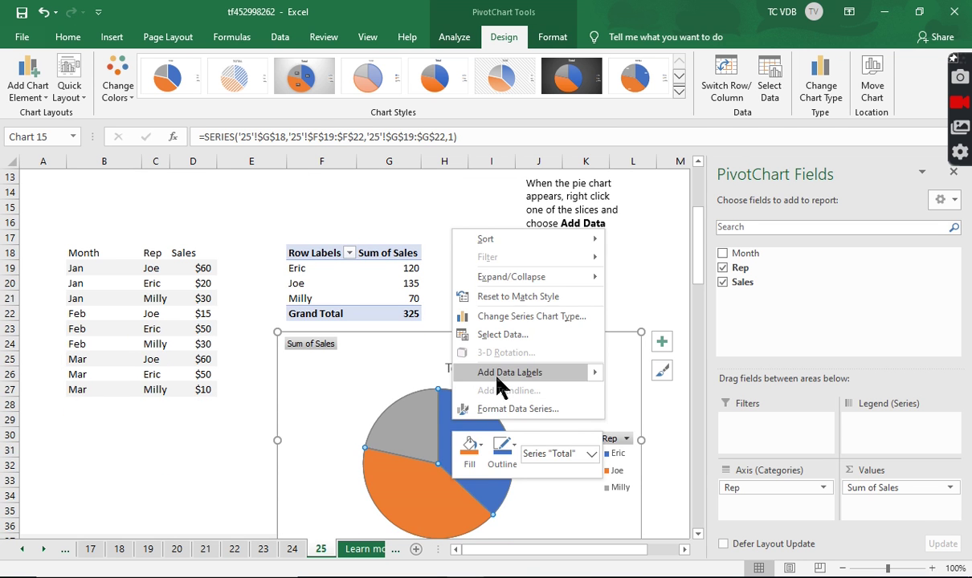
left_click(496, 374)
left_click(593, 290)
scroll(594, 290, "up", 4)
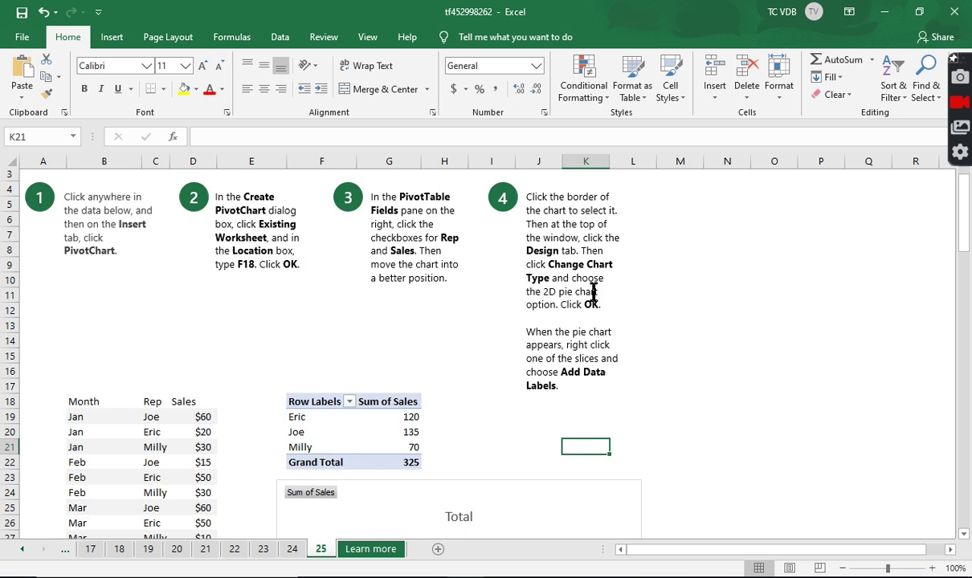
left_click(375, 552)
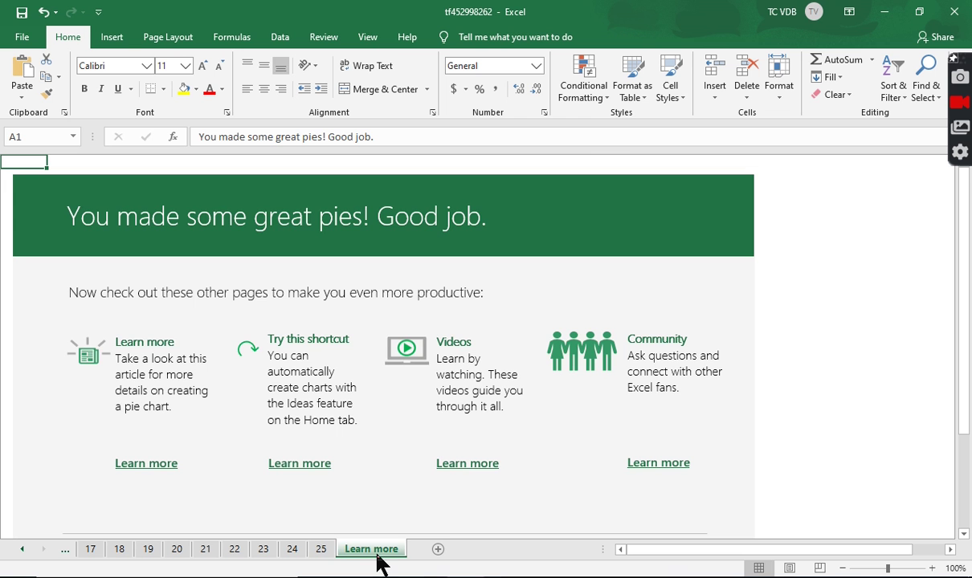